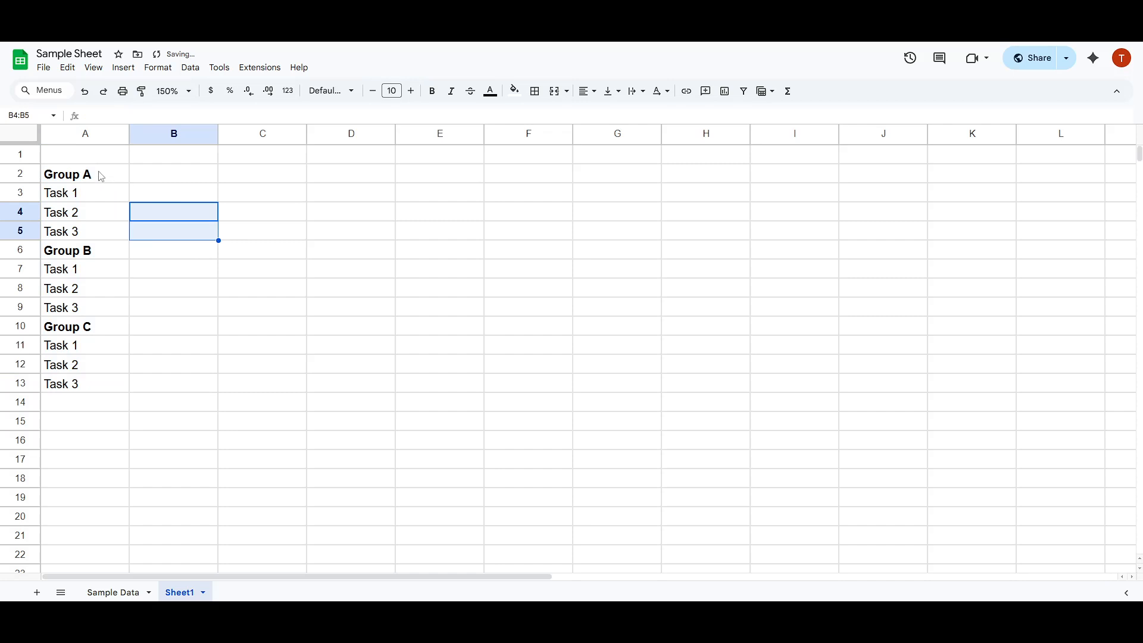
Move the group and task list from A2:A13 up one row so that it starts in cell A1
left_click(99, 173)
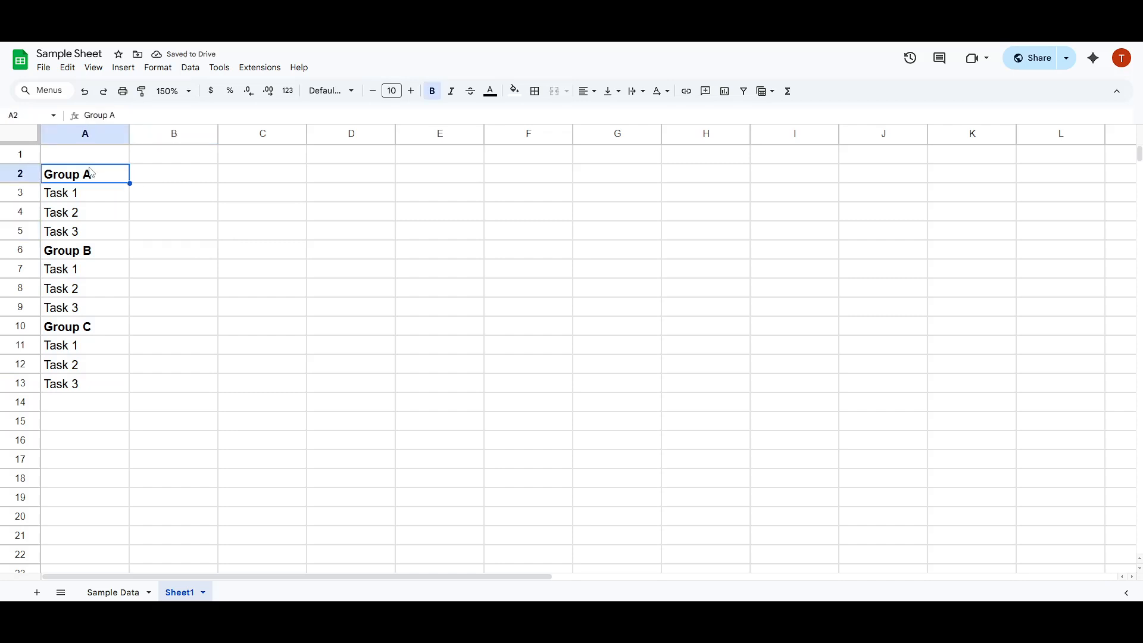
left_click_drag(91, 174, 93, 388)
key("ctrl+c")
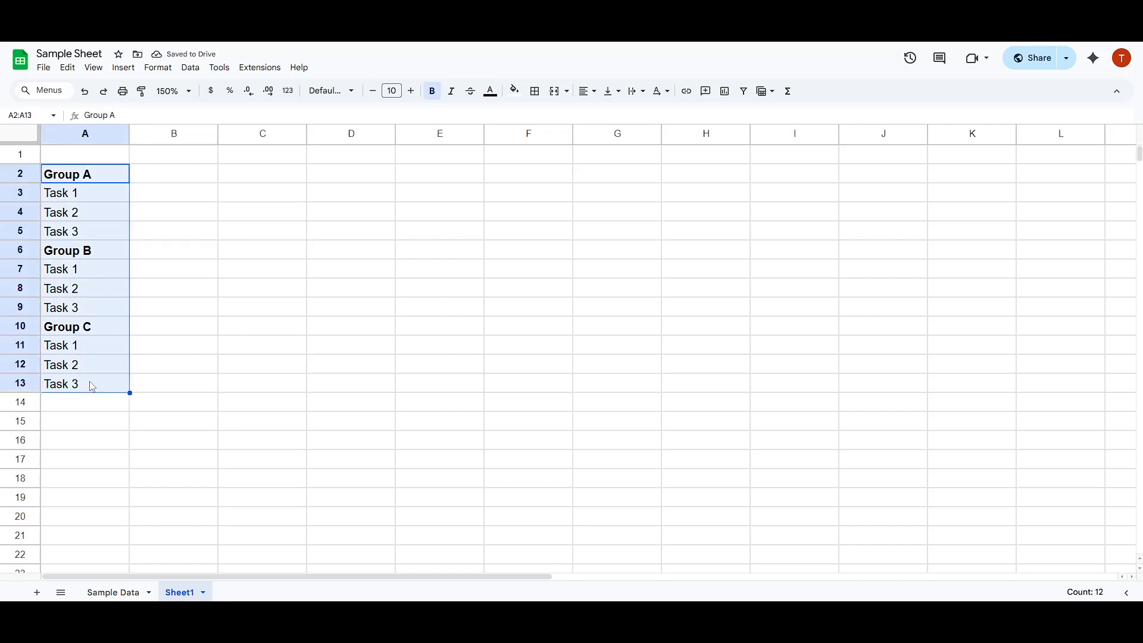
left_click(85, 161)
key("ctrl+v")
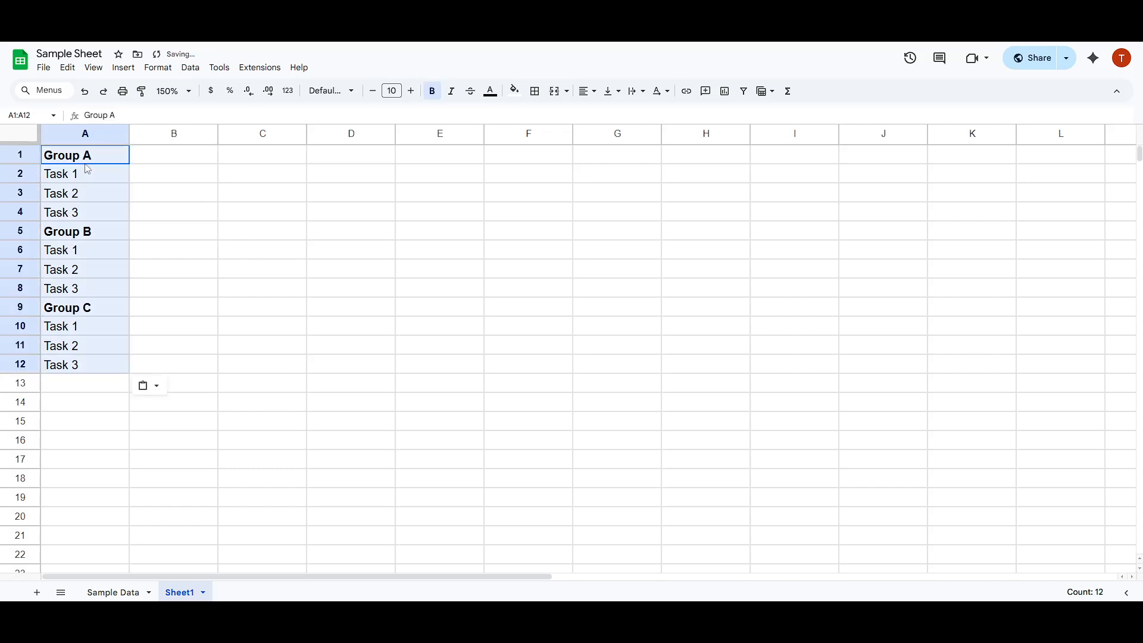
left_click(257, 232)
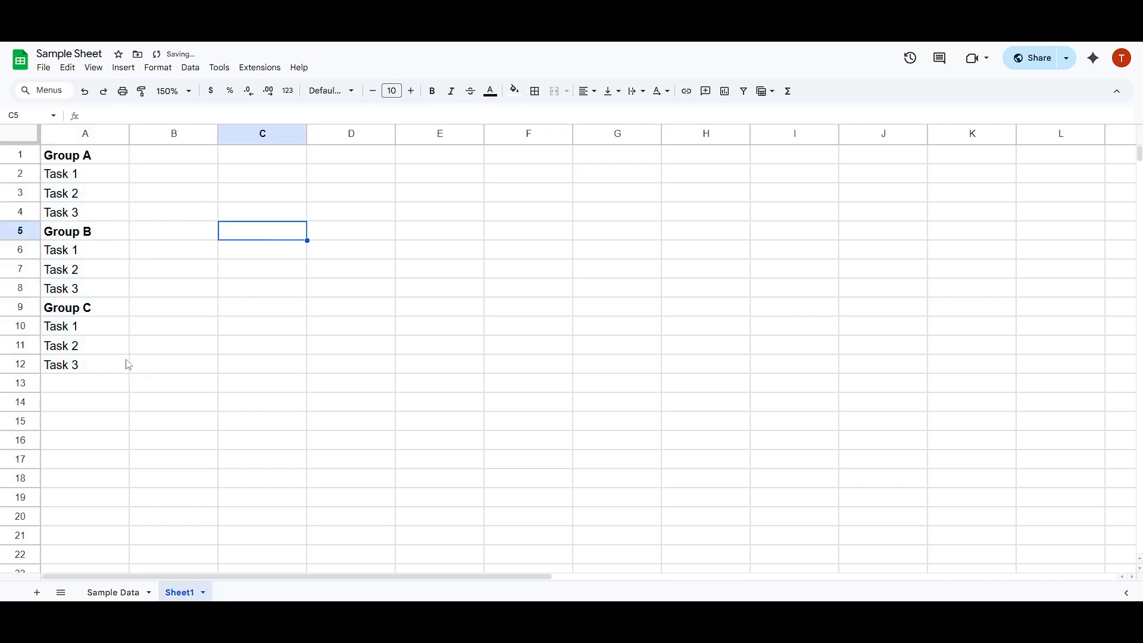
Move Group A's three tasks from A2:A4 one column over into B2:B4
left_click(99, 368)
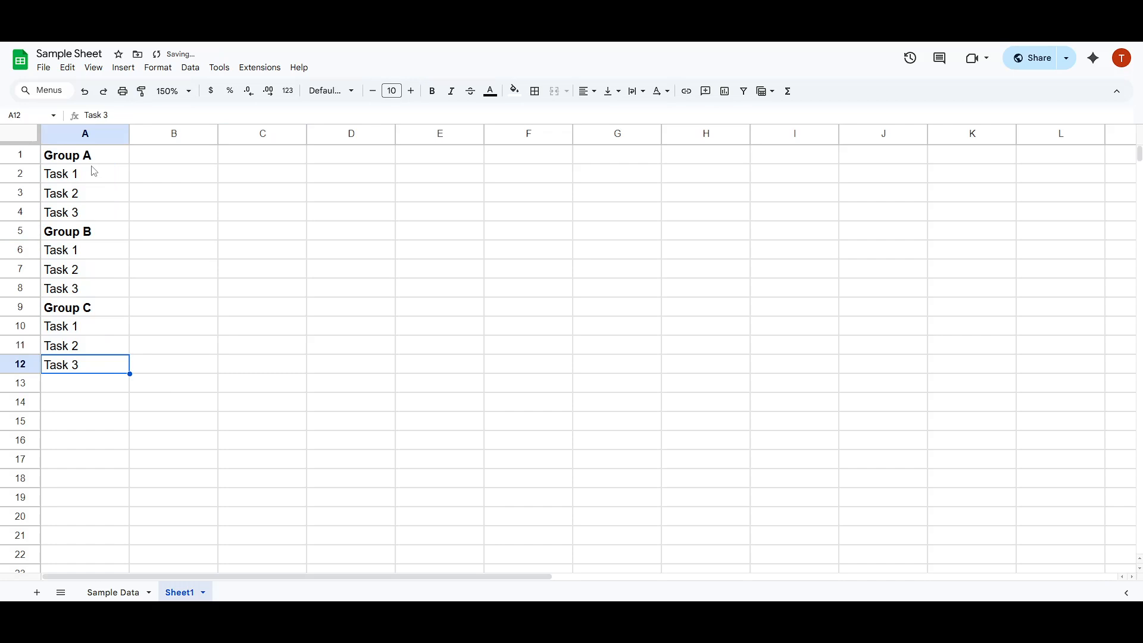
left_click_drag(94, 172, 86, 217)
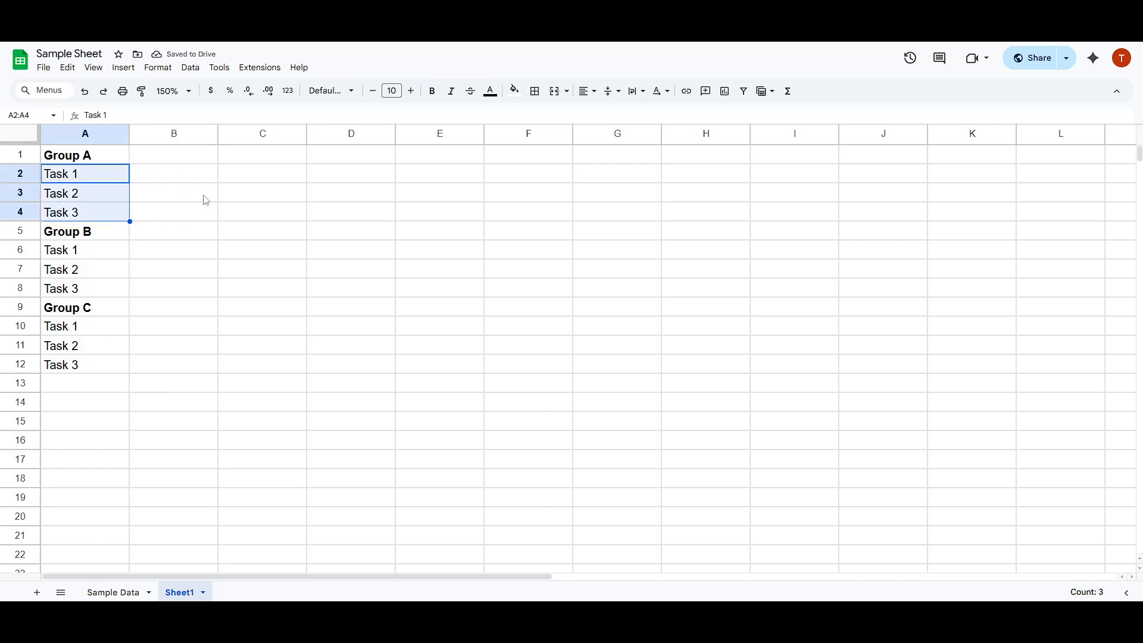
left_click(166, 177)
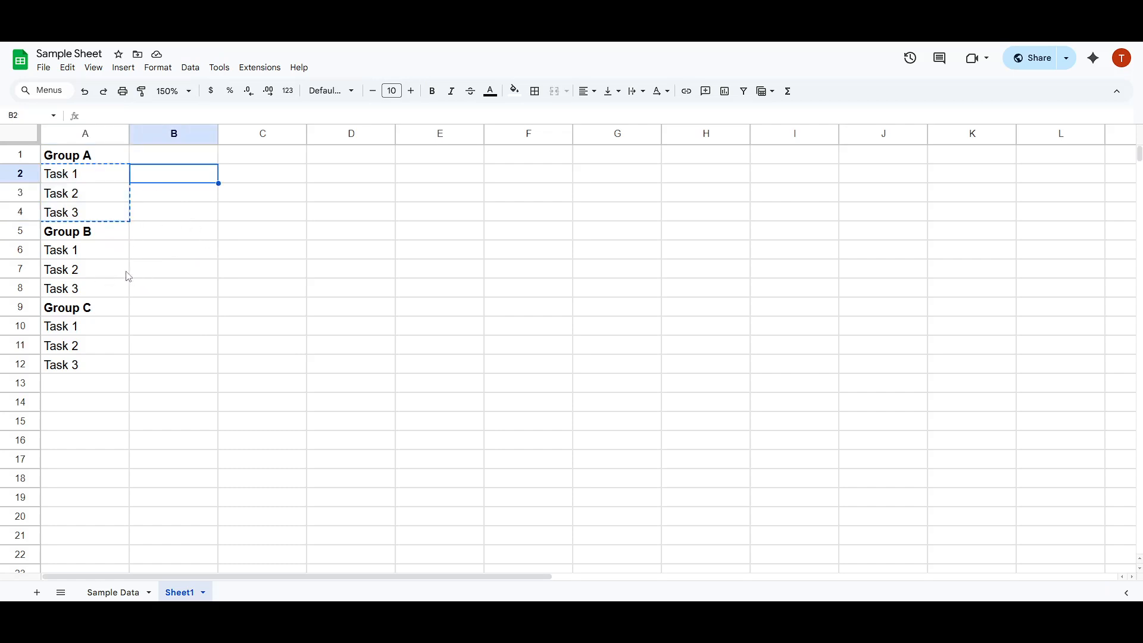
left_click(159, 294)
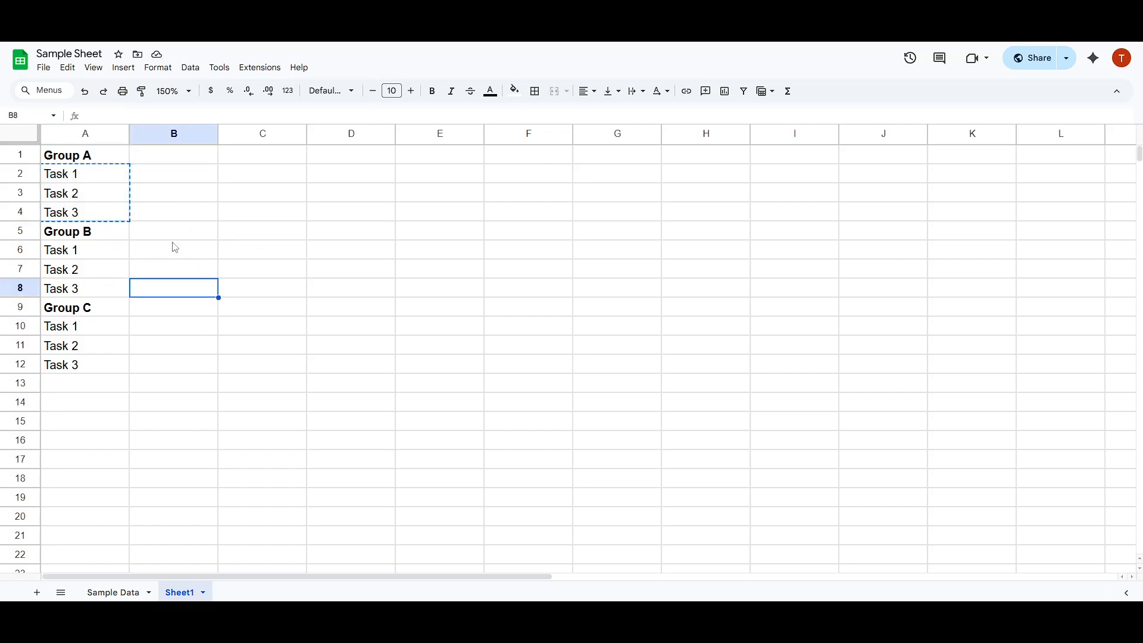
left_click(182, 173)
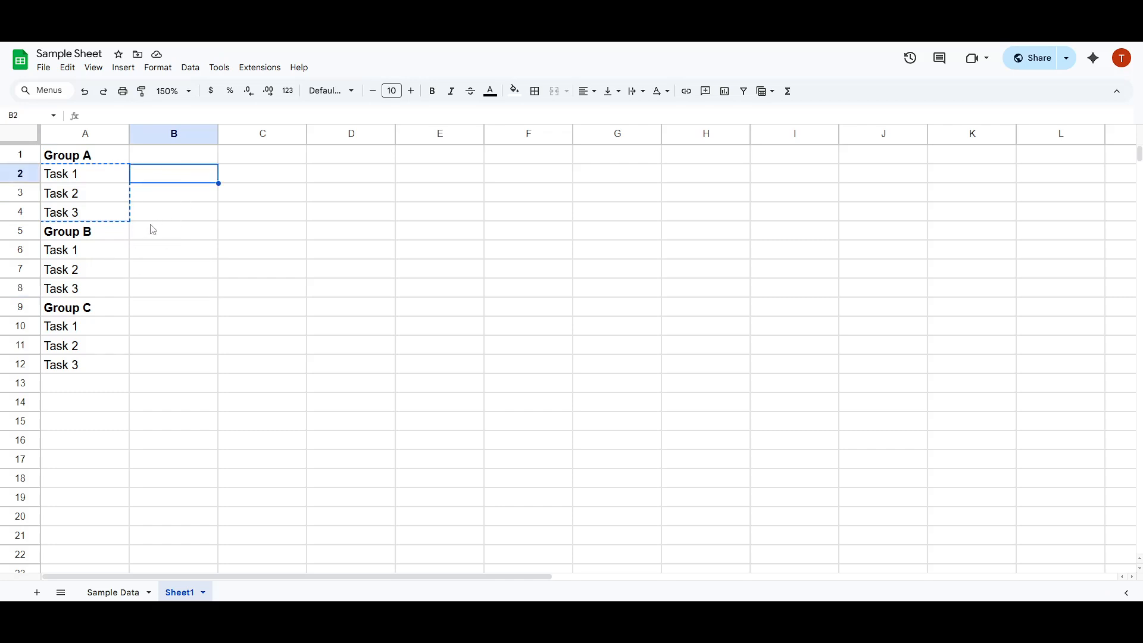
left_click(209, 252)
left_click(192, 179)
left_click(87, 159)
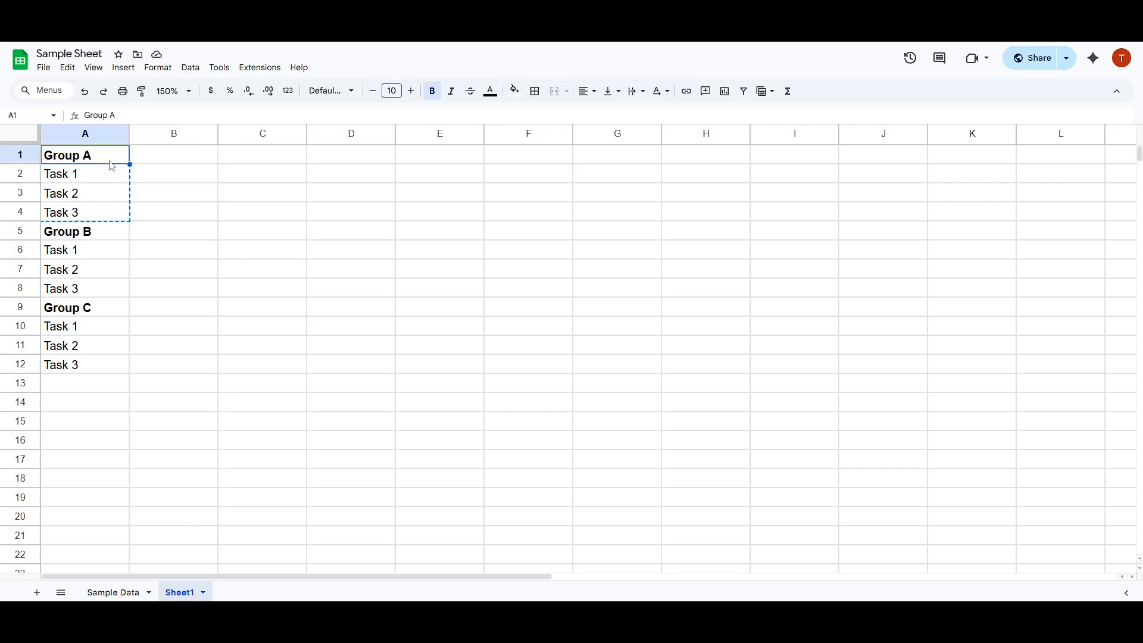
left_click(152, 176)
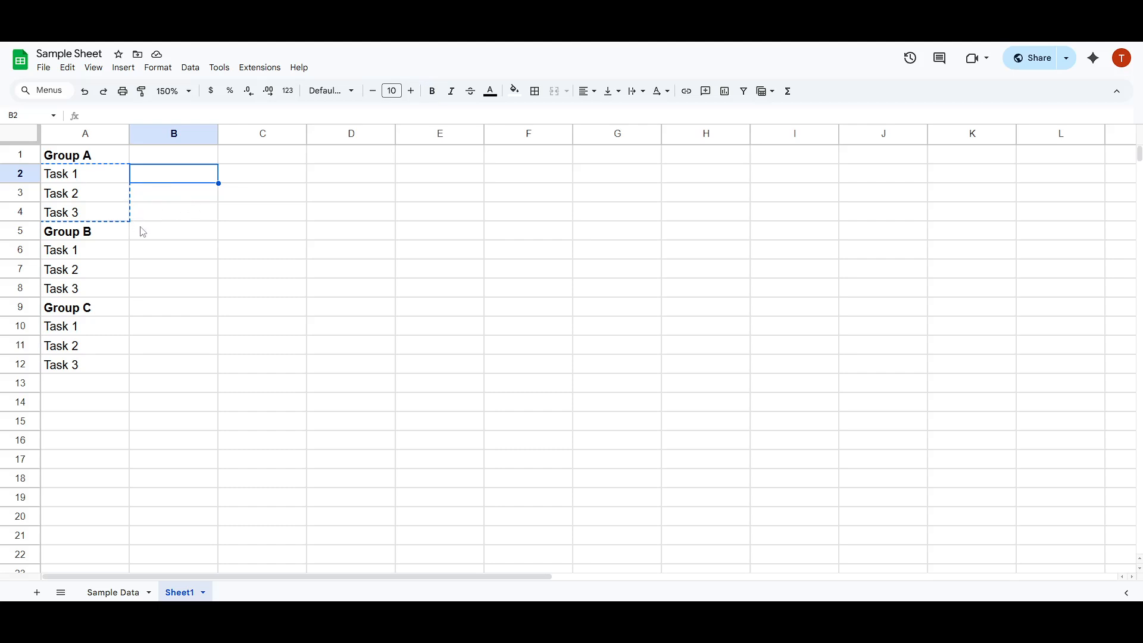
key("ctrl+v")
Move Group B's three tasks from A6:A8 into B6:B8
left_click(88, 254)
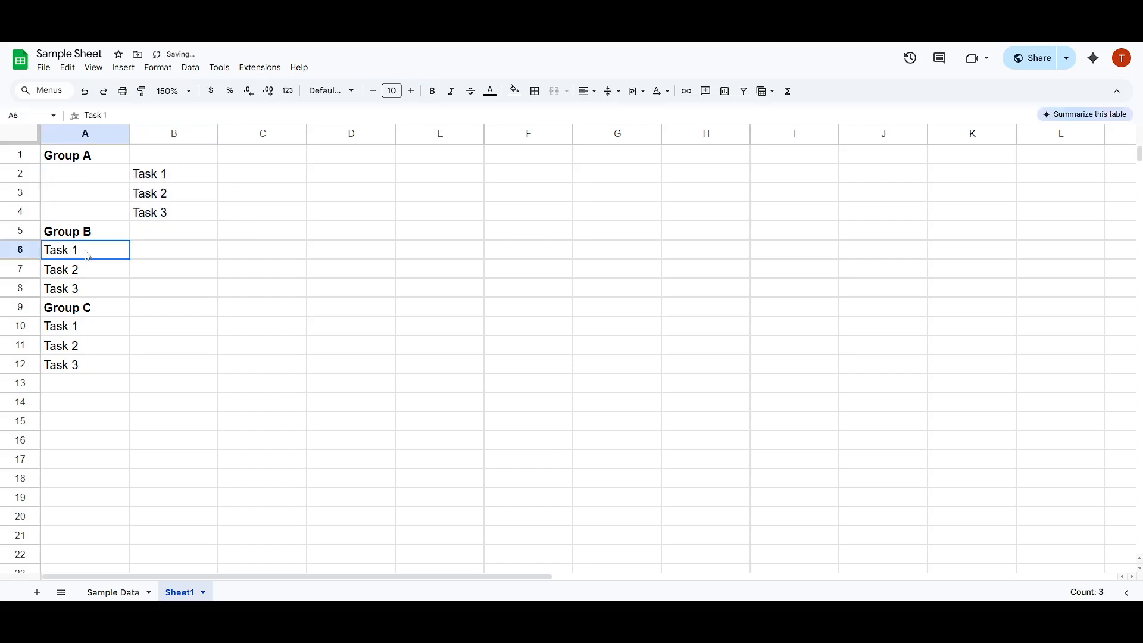
double_click(88, 254)
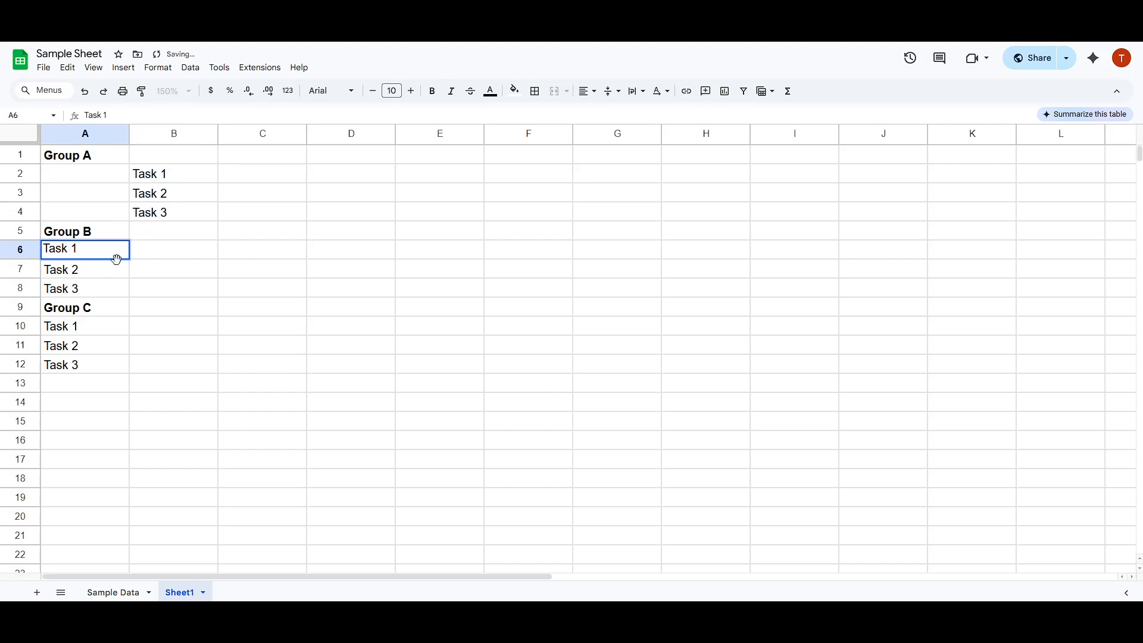
left_click(153, 256)
left_click_drag(105, 253, 102, 302)
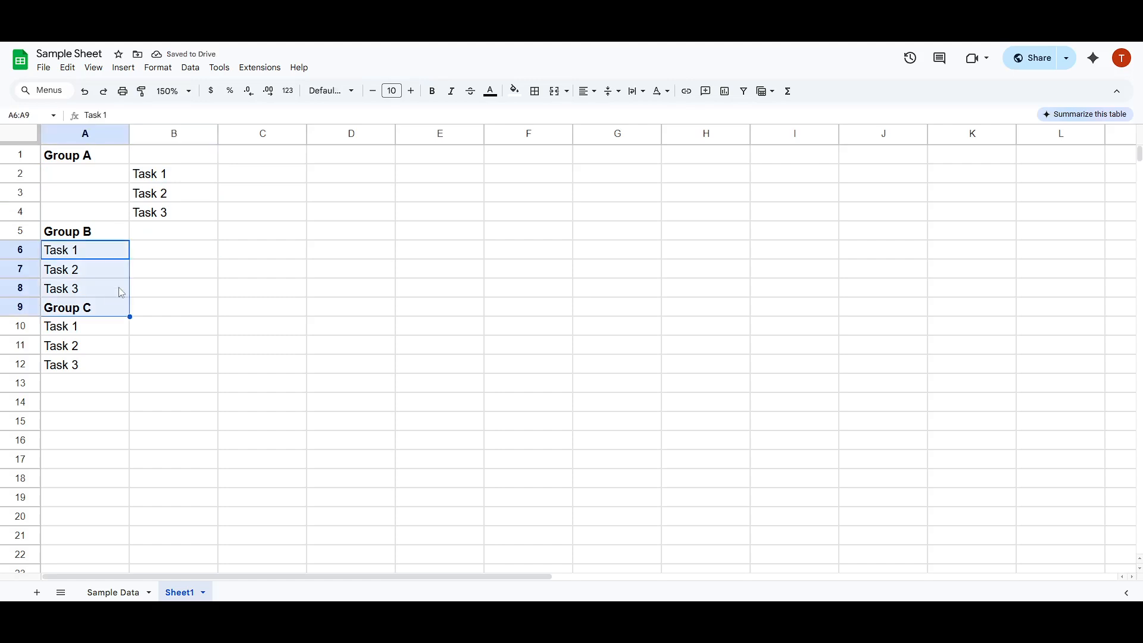
left_click(95, 254)
left_click_drag(97, 260, 95, 289)
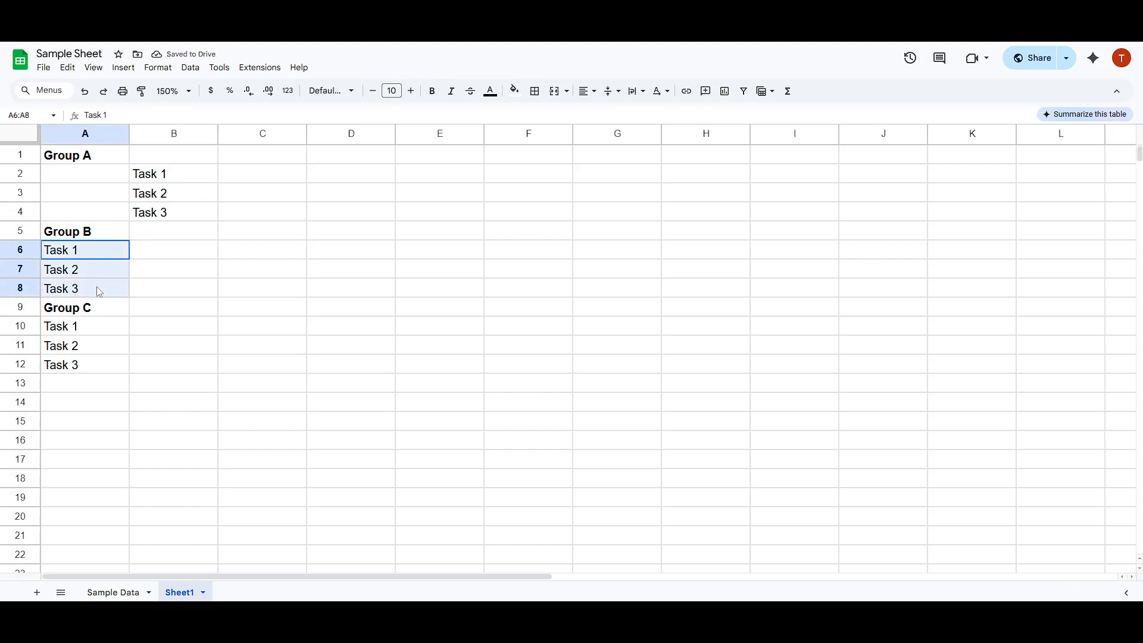
key("ctrl+c")
left_click(159, 254)
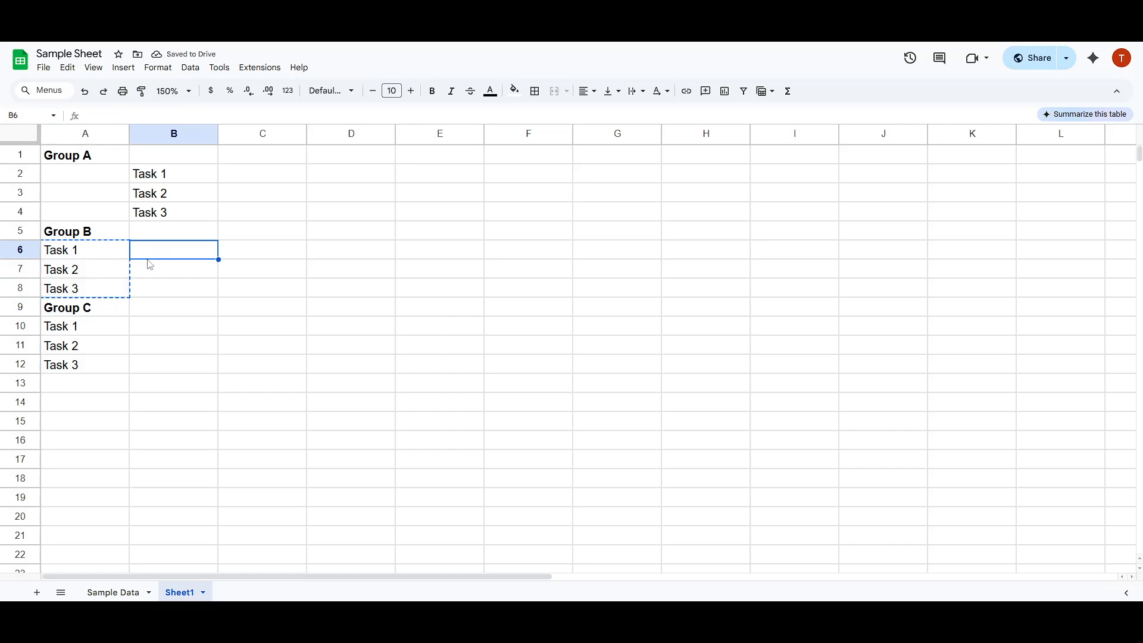
key("ctrl+v")
Move Group C's three tasks from A10:A12 into B10:B12
left_click(145, 313)
left_click_drag(92, 331, 89, 370)
key("ctrl+x")
left_click(147, 331)
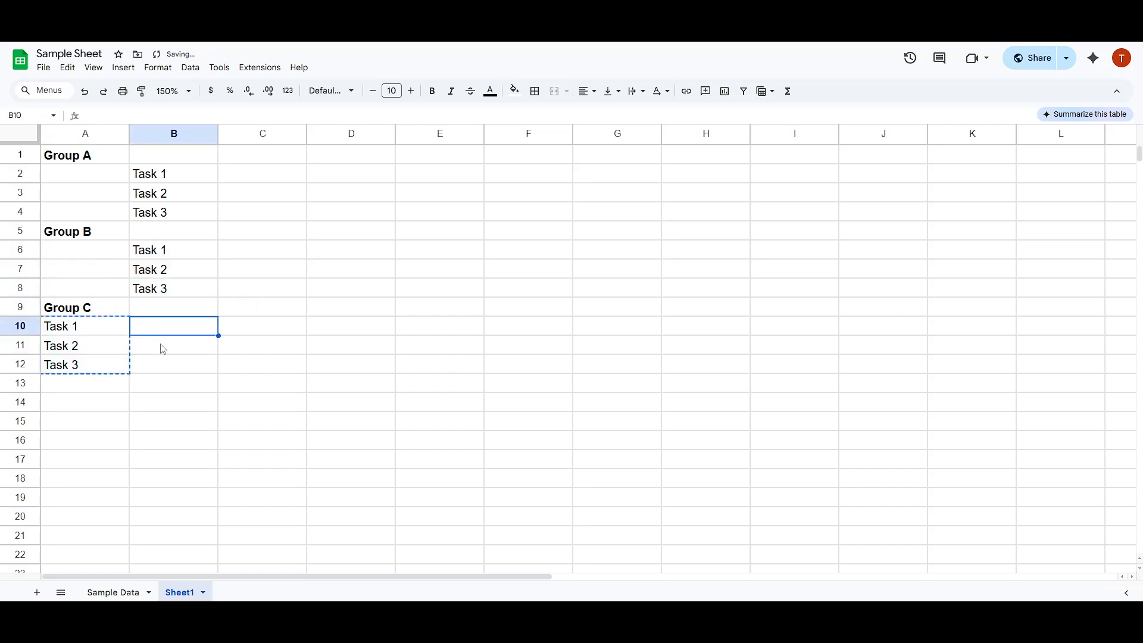
key("ctrl+v")
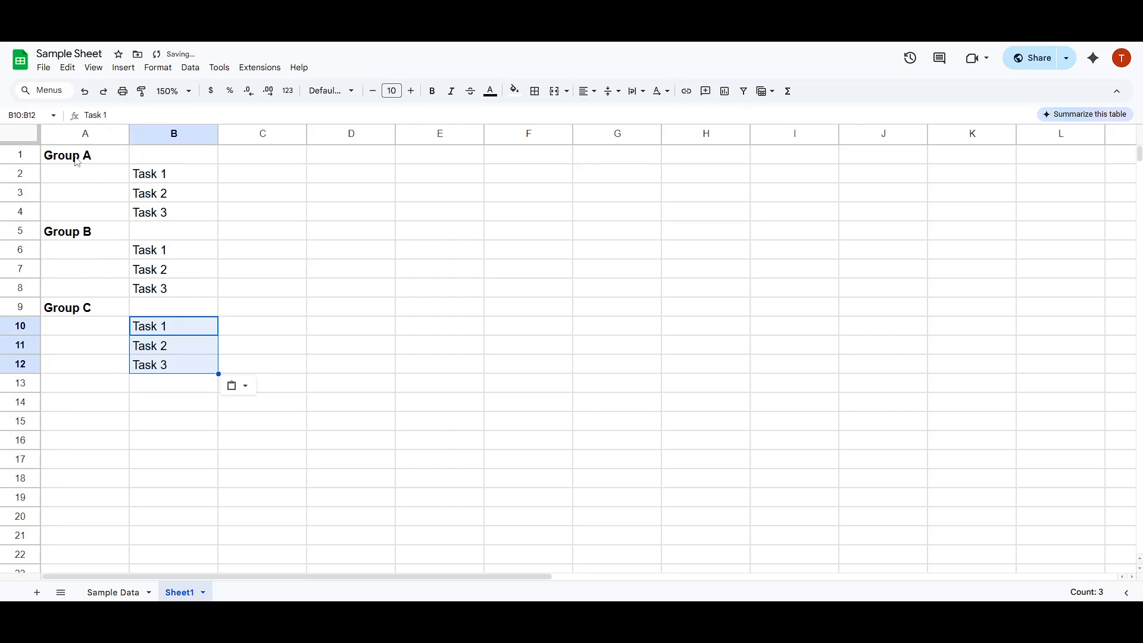
left_click_drag(144, 158, 116, 158)
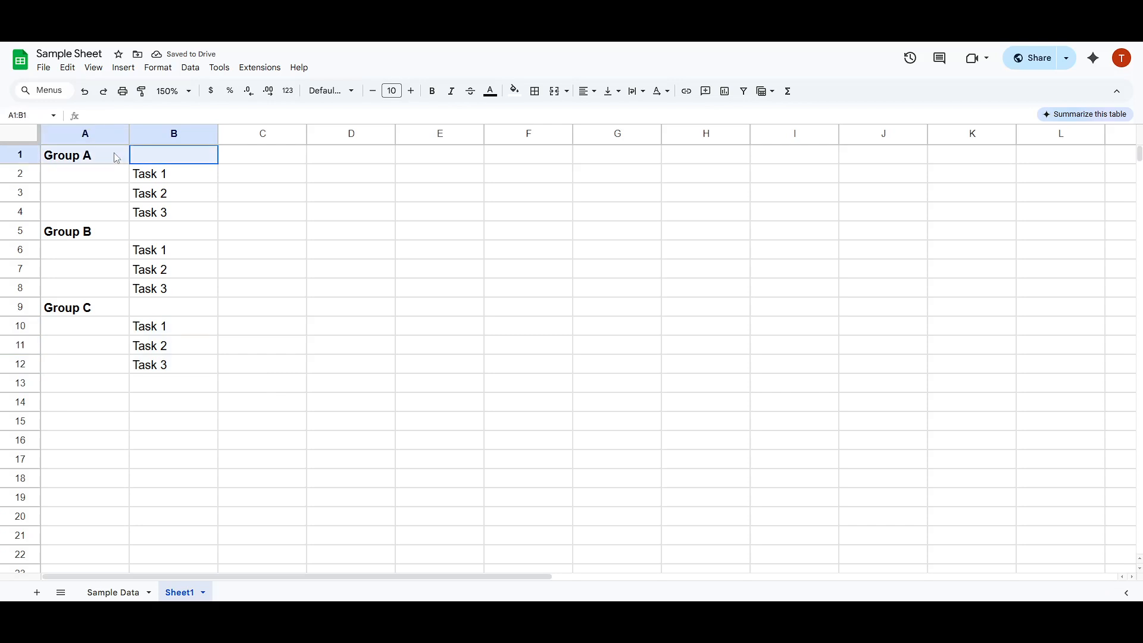
left_click(140, 234)
left_click_drag(139, 234, 118, 239)
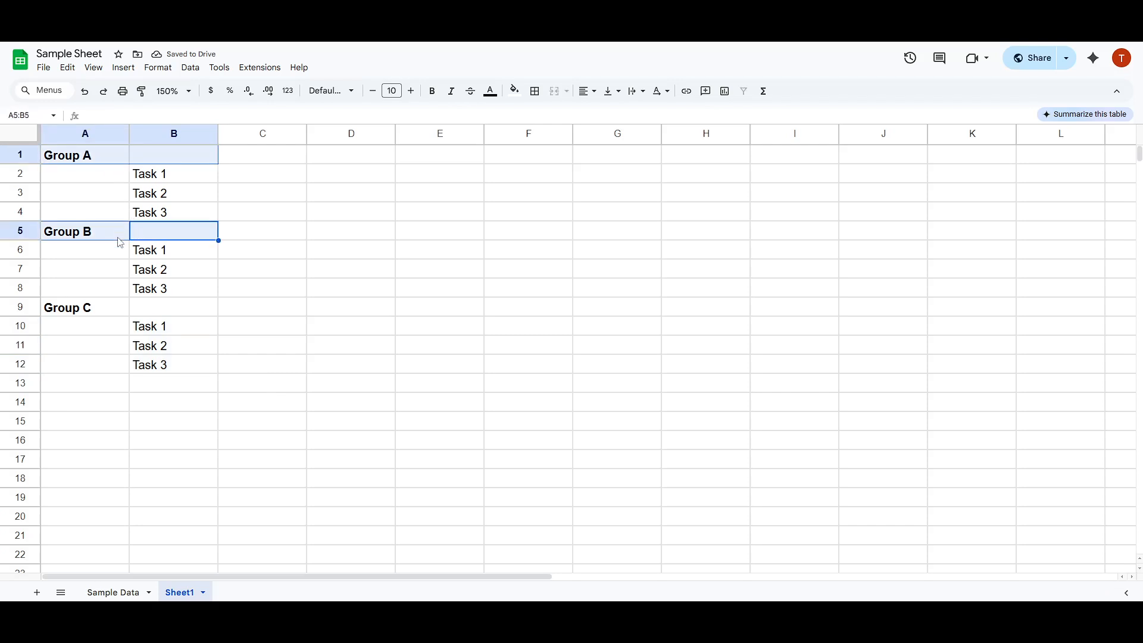
left_click_drag(147, 307, 107, 311)
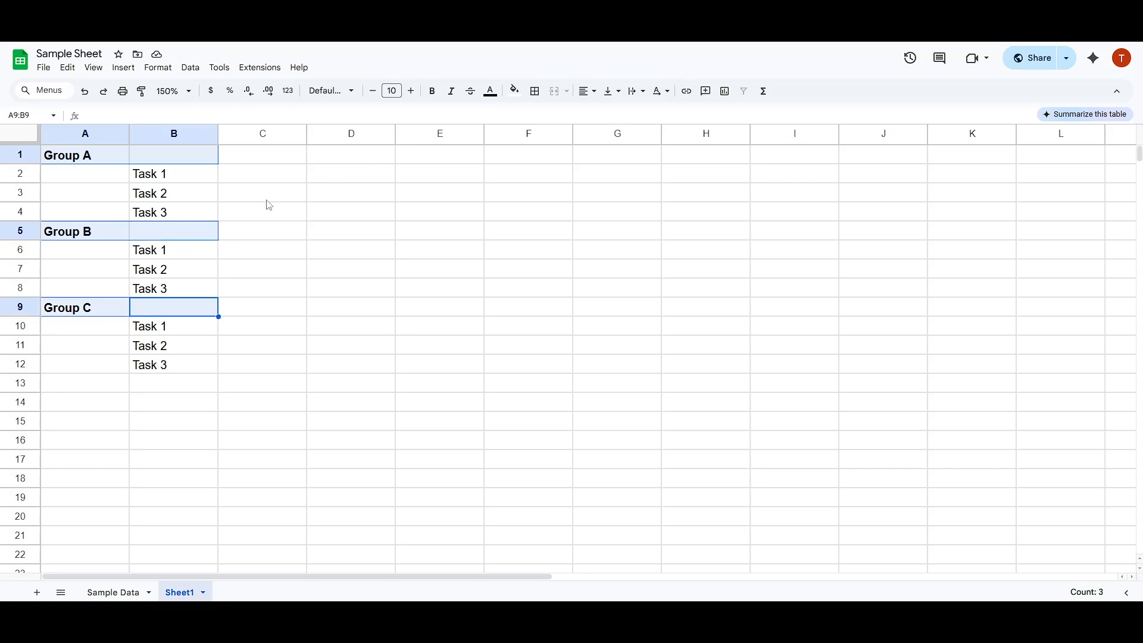
left_click(244, 201)
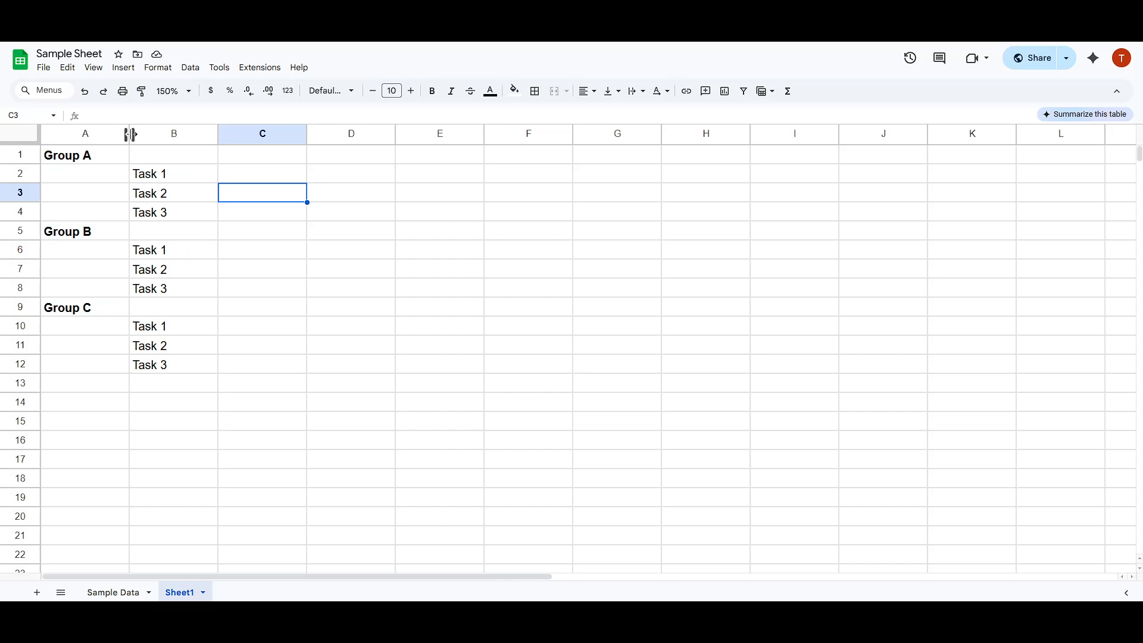
Narrow column A to a slim indent and merge each group heading across columns A and B in rows 1, 5 and 9
left_click_drag(130, 135, 60, 137)
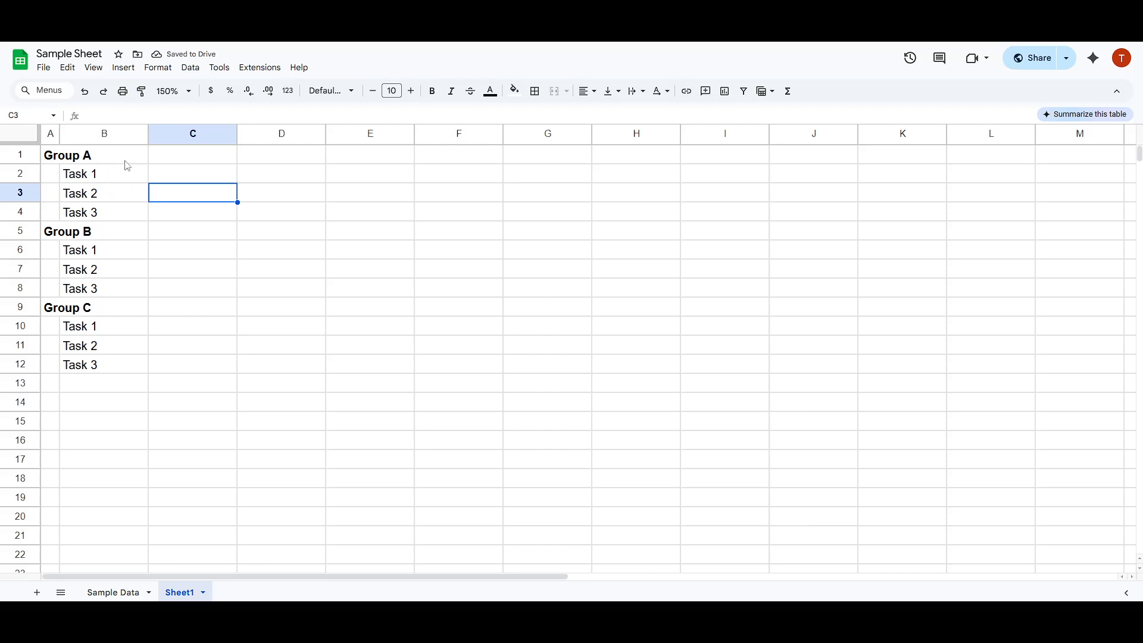
left_click_drag(106, 160, 55, 161)
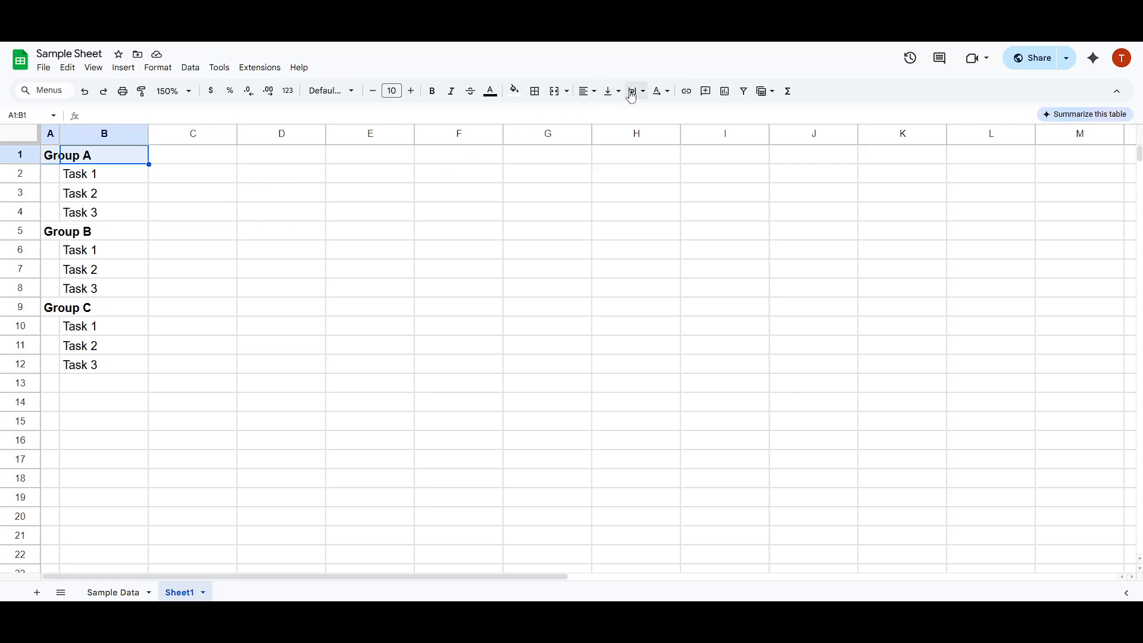
left_click(554, 93)
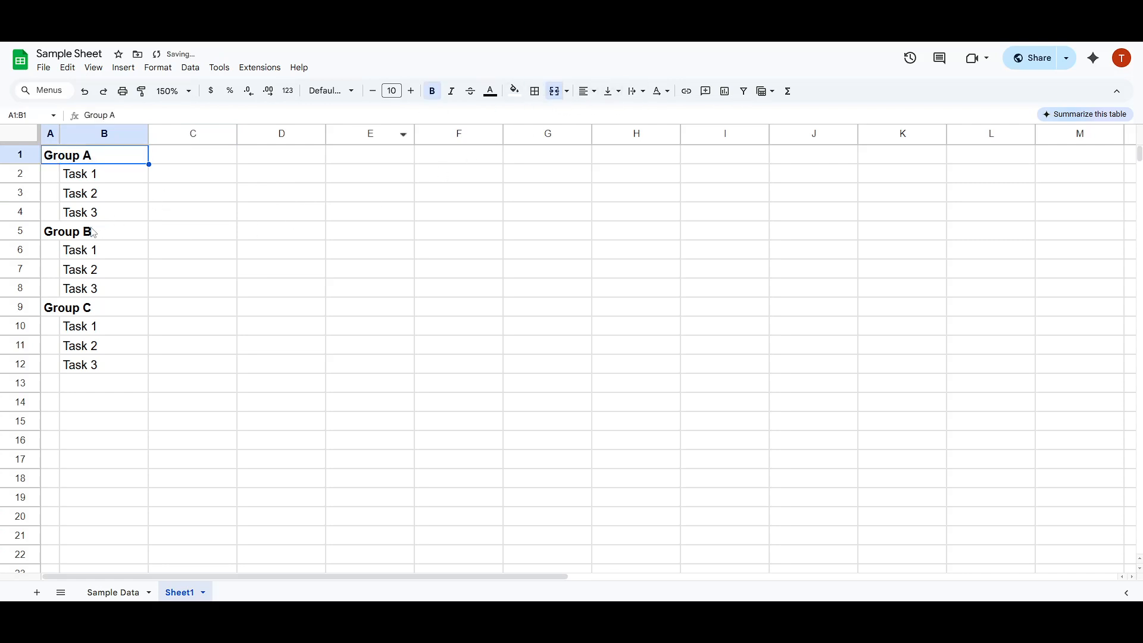
left_click_drag(93, 233, 56, 231)
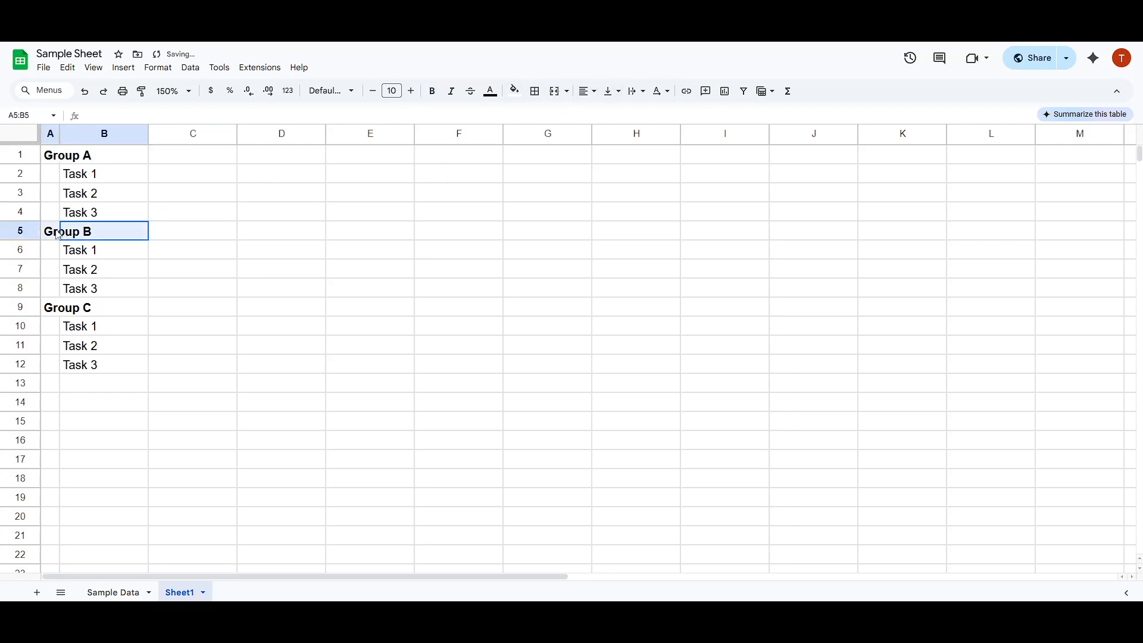
left_click(560, 98)
left_click(64, 309)
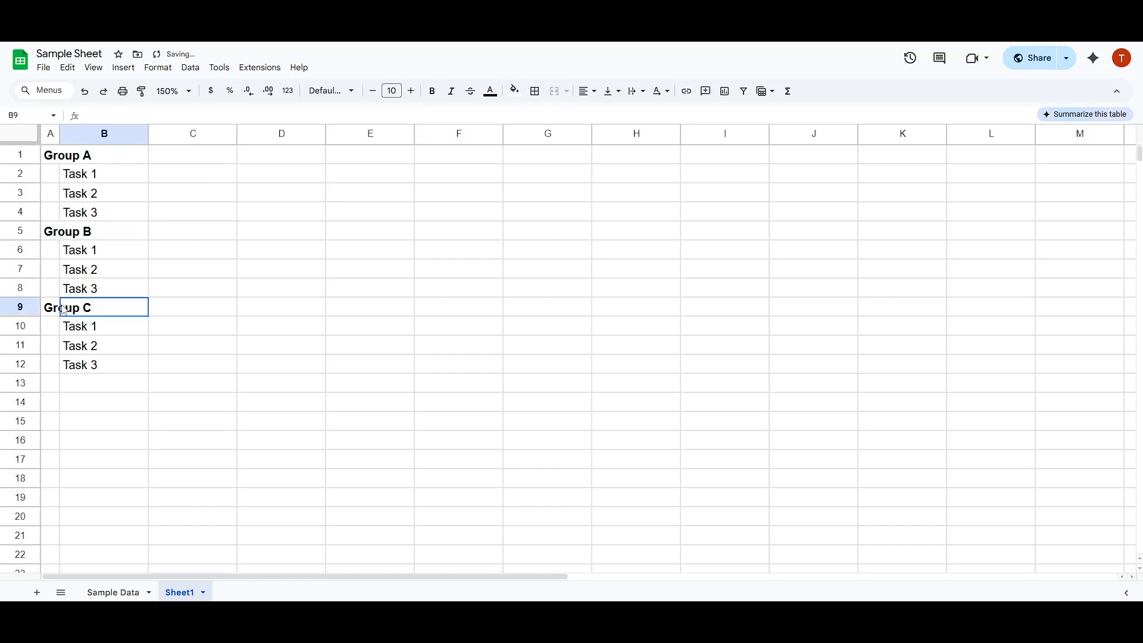
left_click_drag(63, 310, 53, 309)
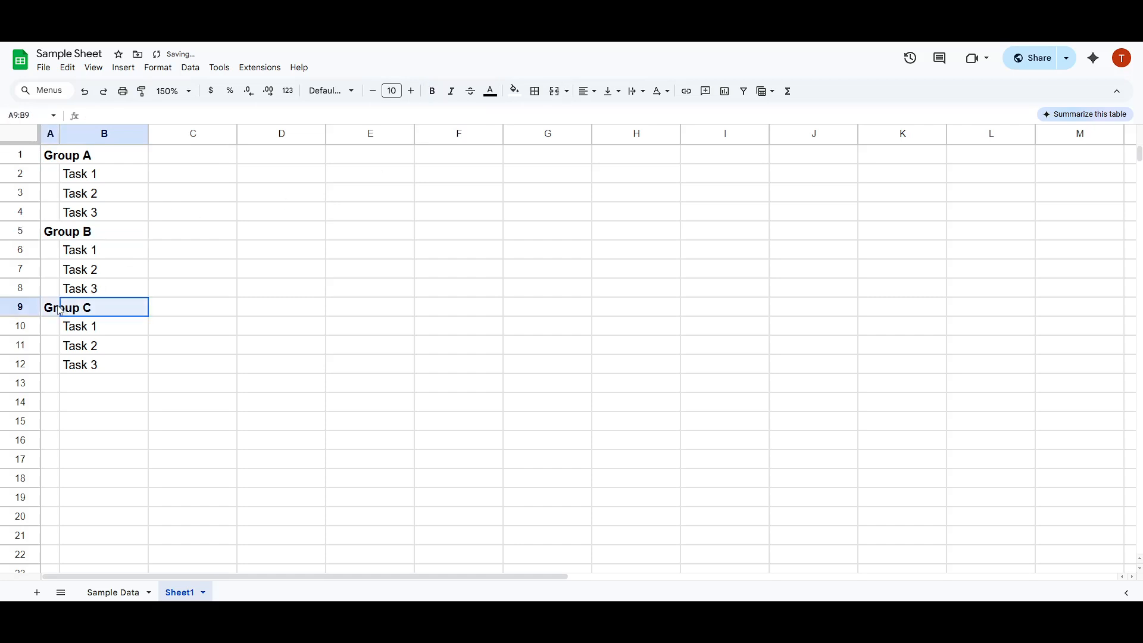
left_click(560, 97)
left_click(182, 296)
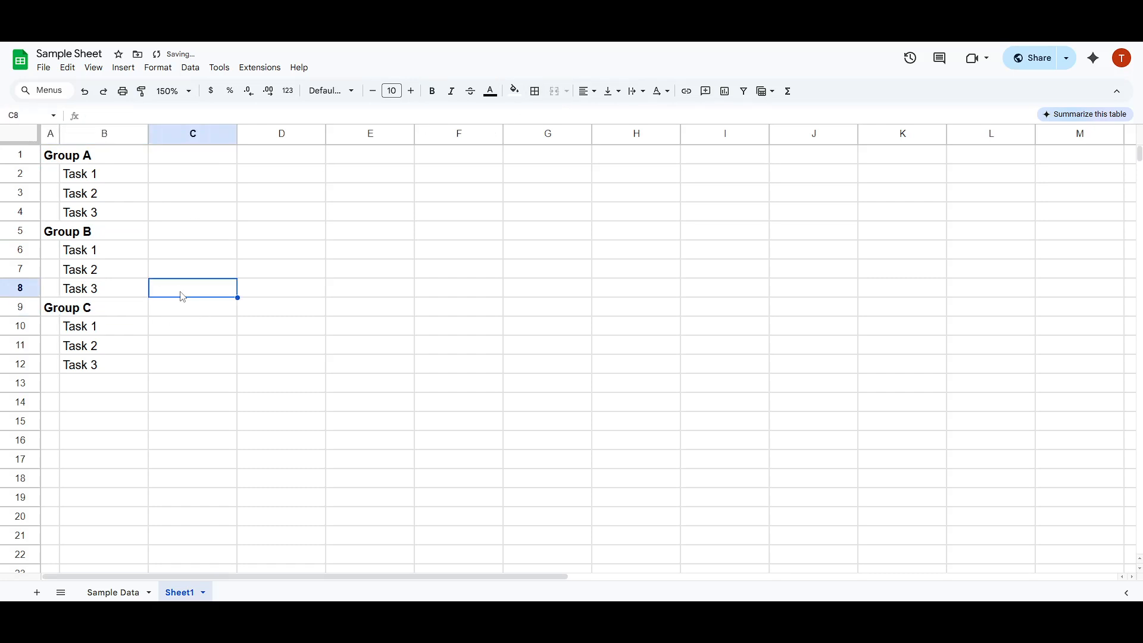
Hide the sheet's gridlines and select the indented list in A1:B12
left_click(93, 67)
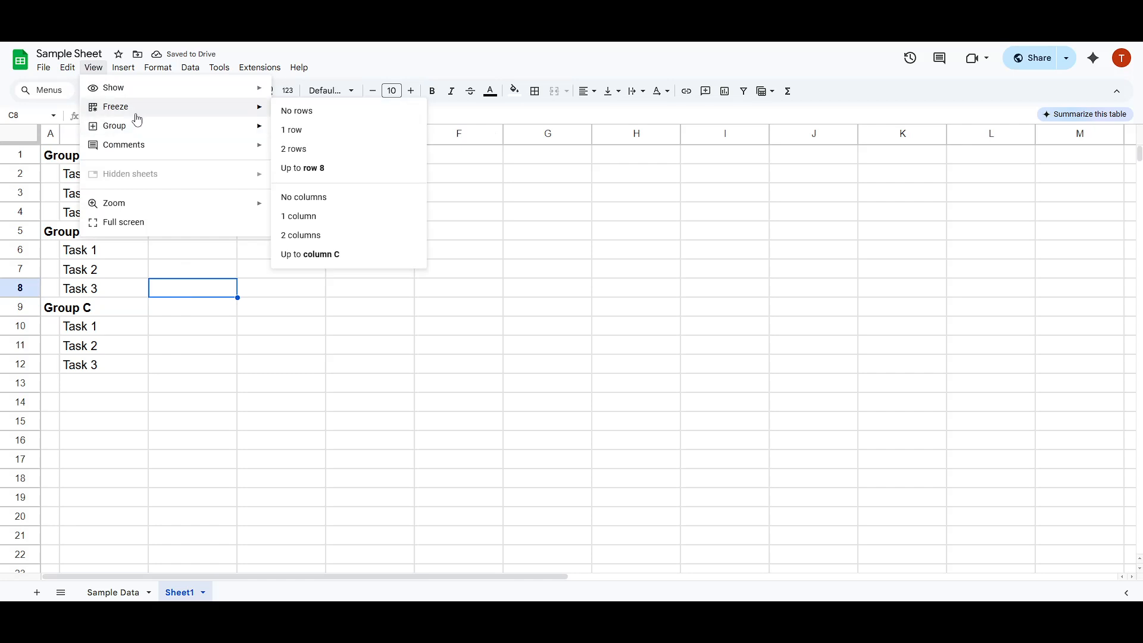
mouse_move(230, 90)
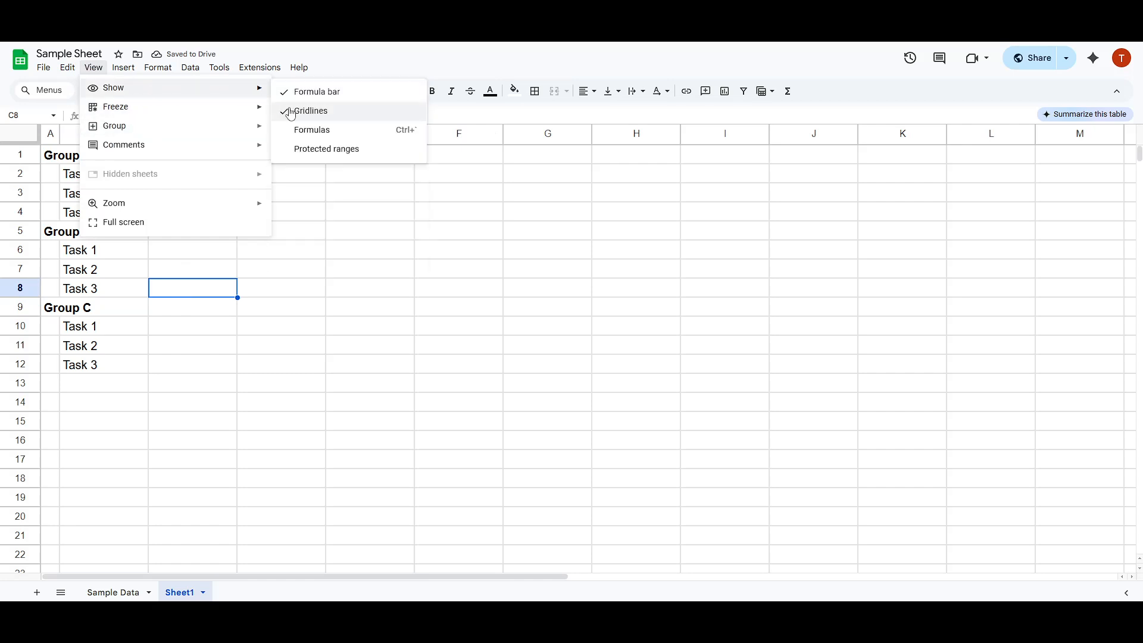
left_click(312, 111)
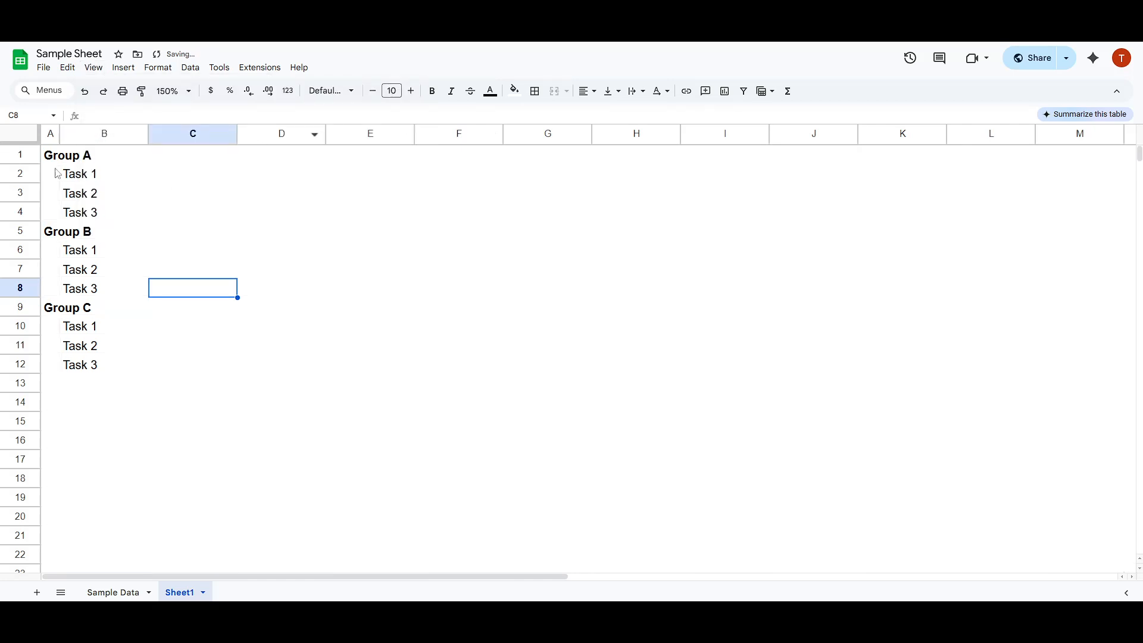
left_click_drag(80, 162, 88, 370)
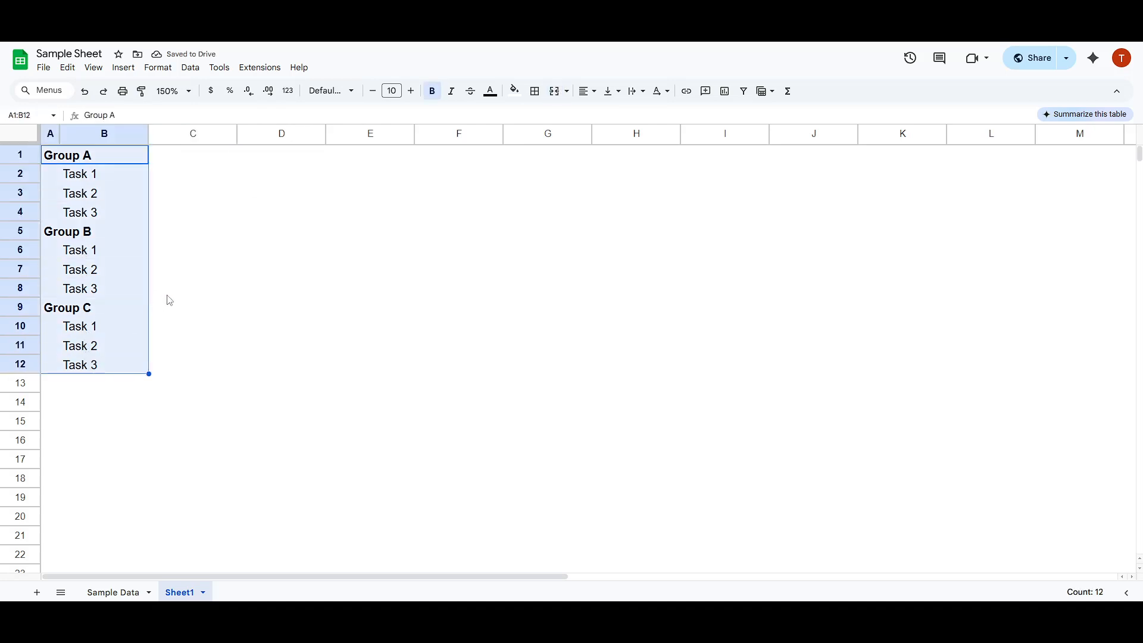
Undo the gridline, merge, column width and task move changes back to the plain list in column A
key("ctrl+z")
key("ctrl+z")
key("ctrl+z")
key("ctrl+z")
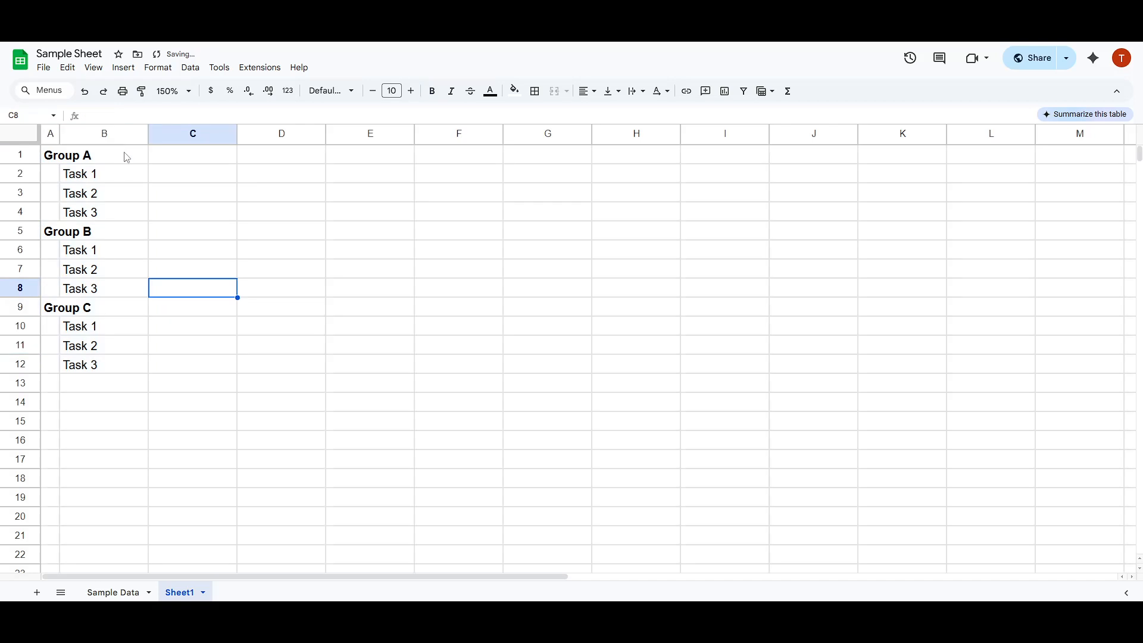
key("ctrl+z")
key("ctrl+z")
key("ctrl+z")
key("ctrl+z")
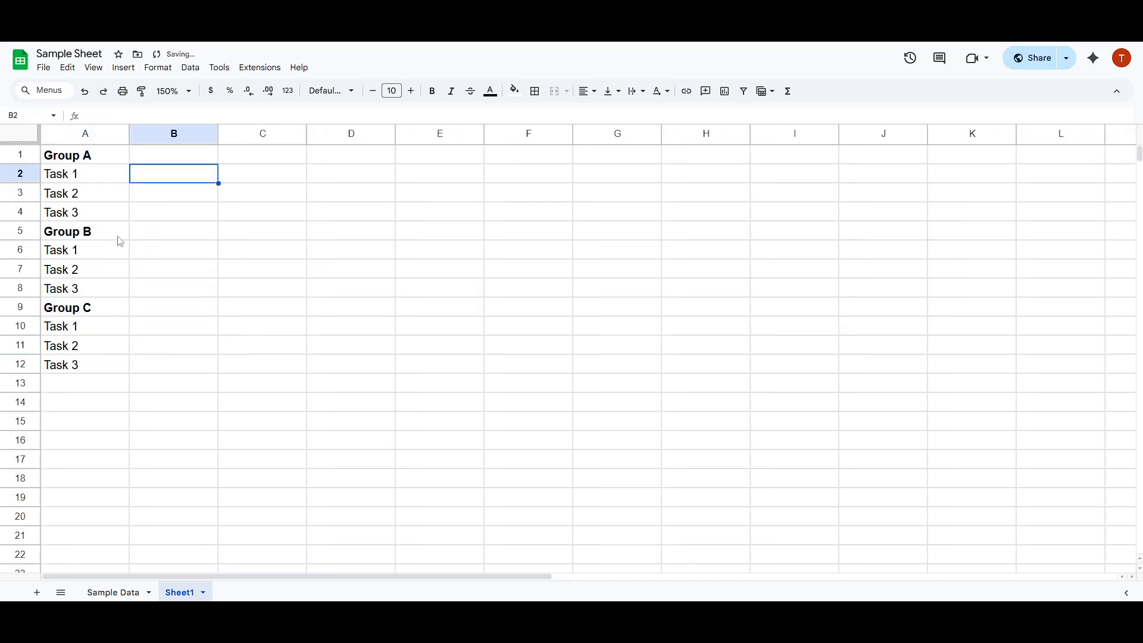
Apply a custom number format of several leading spaces followed by @ to the task cells A2:A4, A6:A8 and A10:A12
left_click(79, 180)
left_click_drag(76, 198, 76, 214)
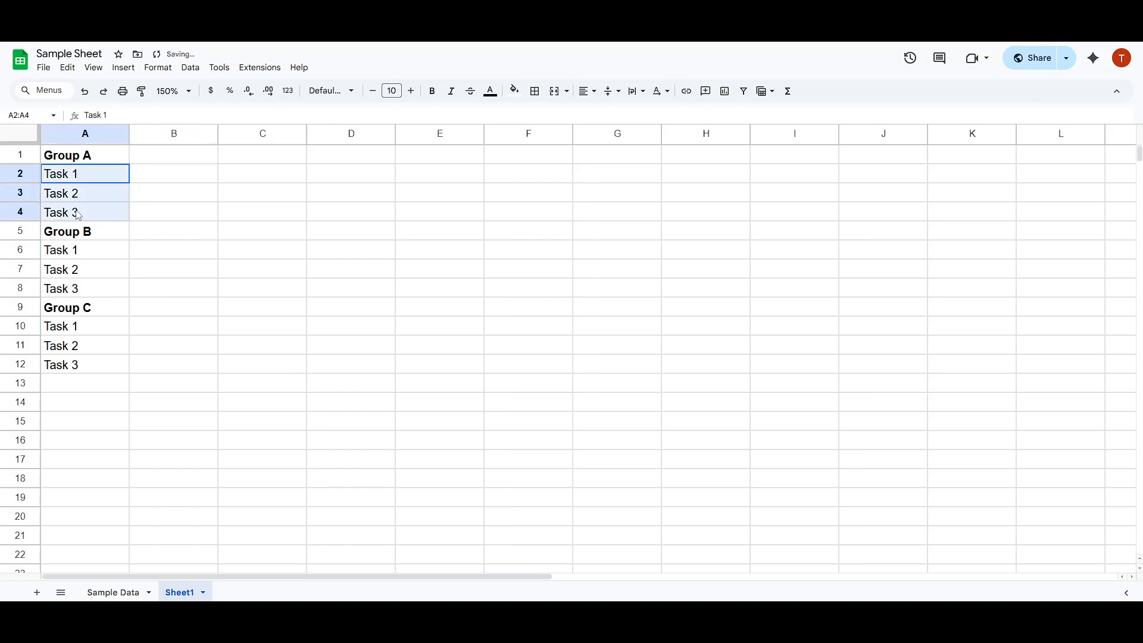
left_click_drag(72, 253, 77, 289, "ctrl")
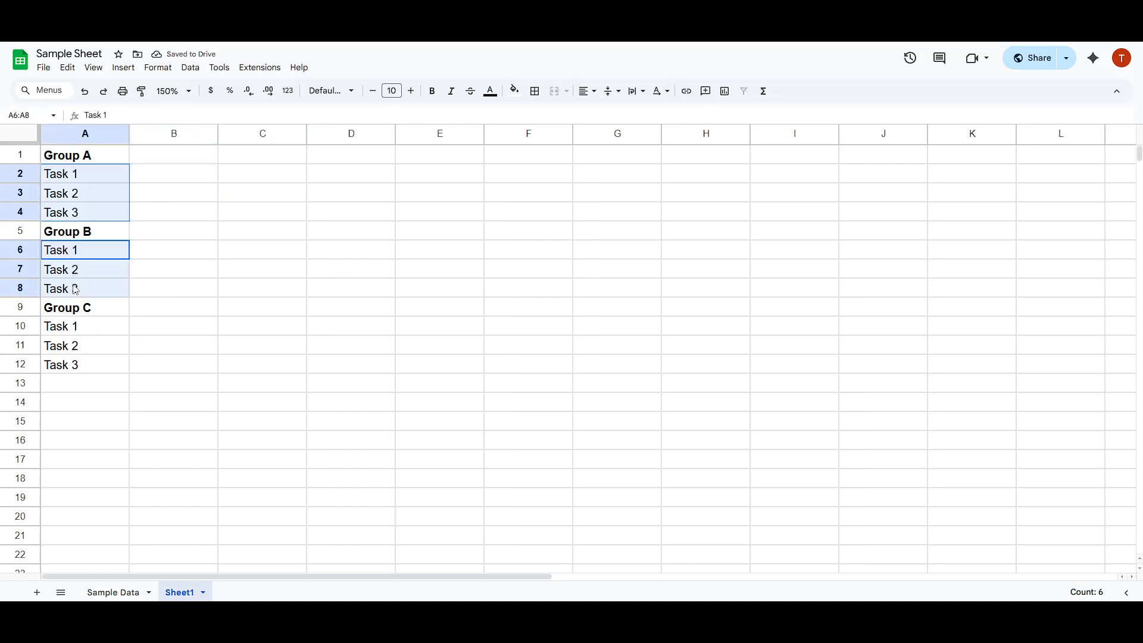
left_click_drag(94, 331, 93, 368, "ctrl")
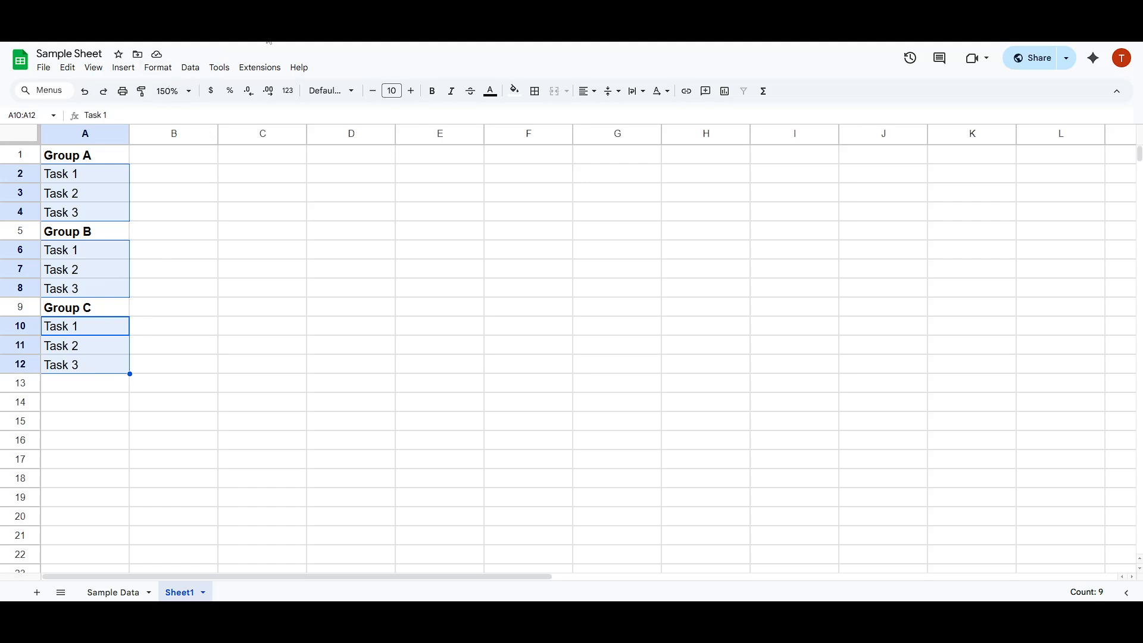
left_click(155, 68)
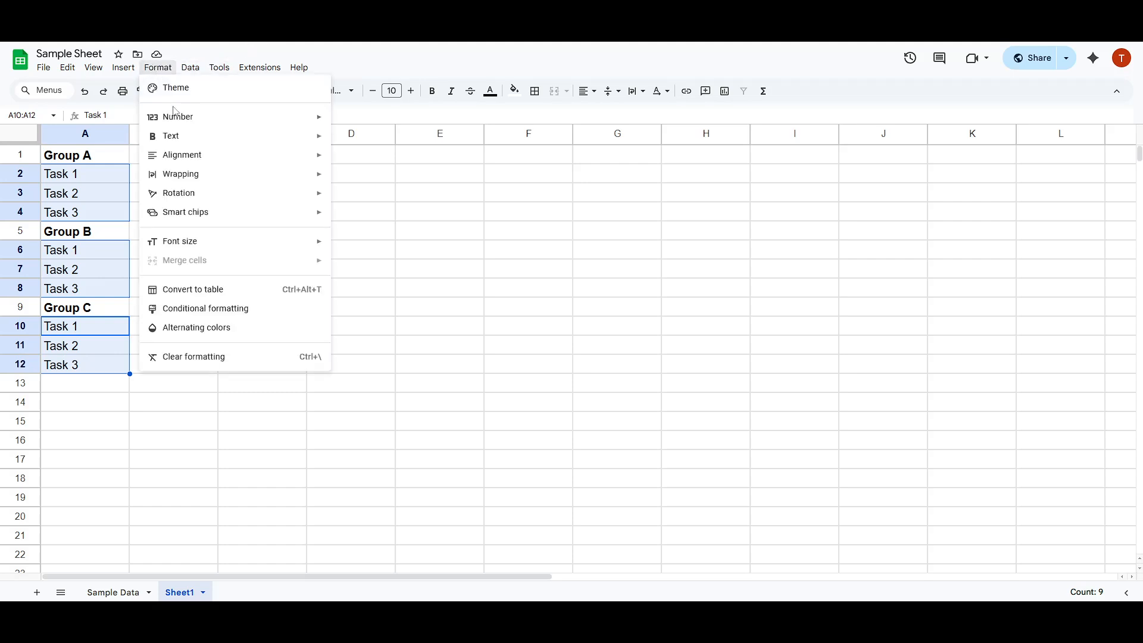
mouse_move(180, 118)
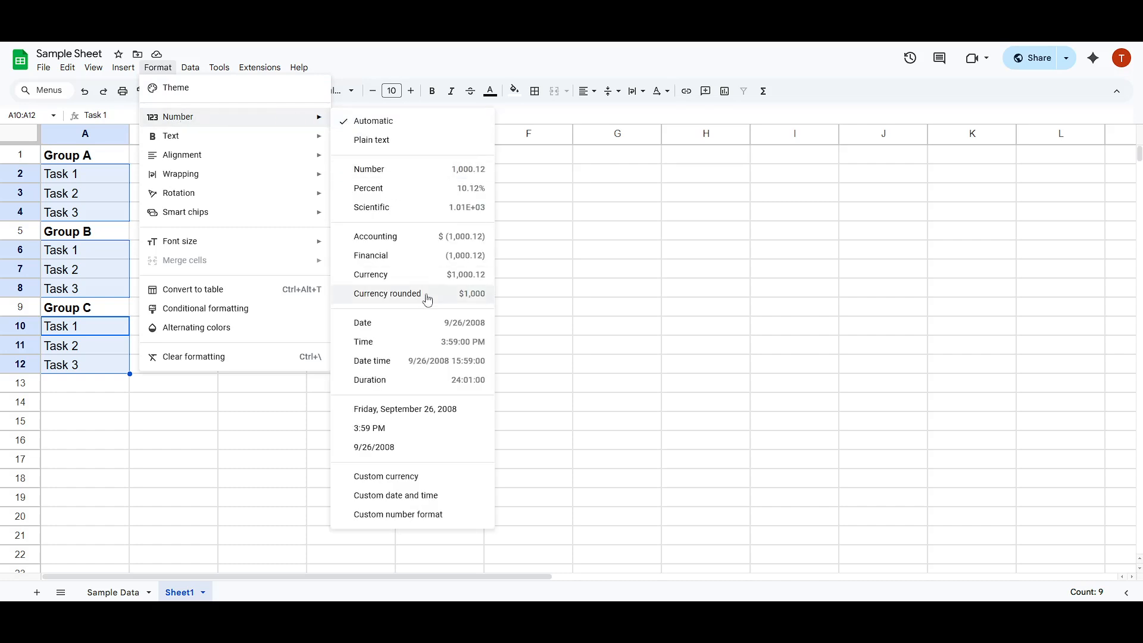
left_click(410, 516)
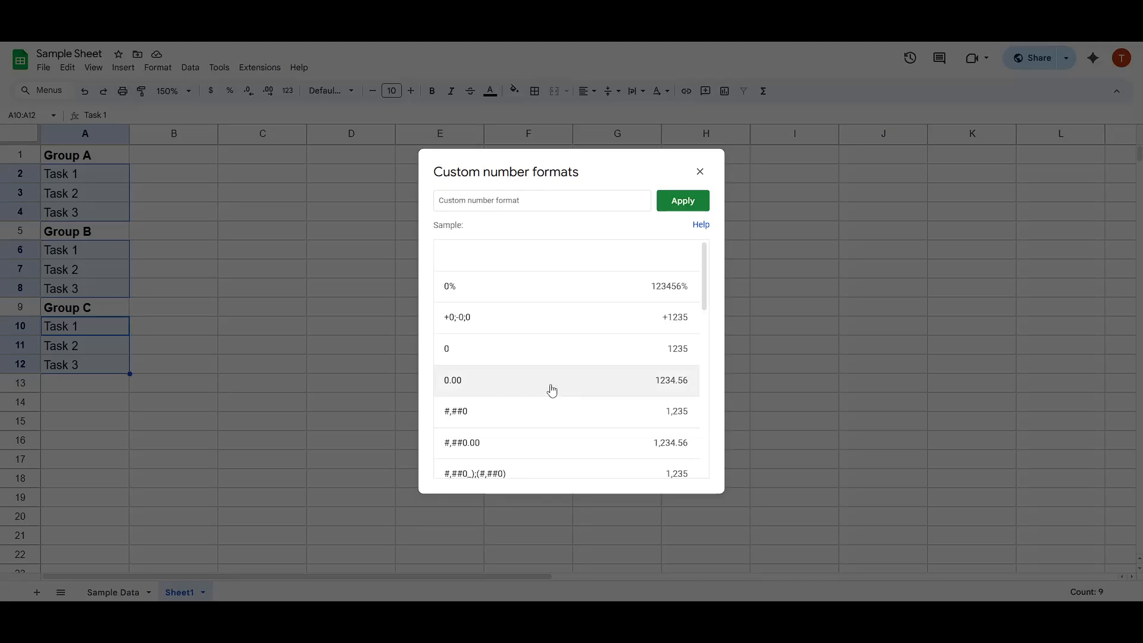
left_click(480, 198)
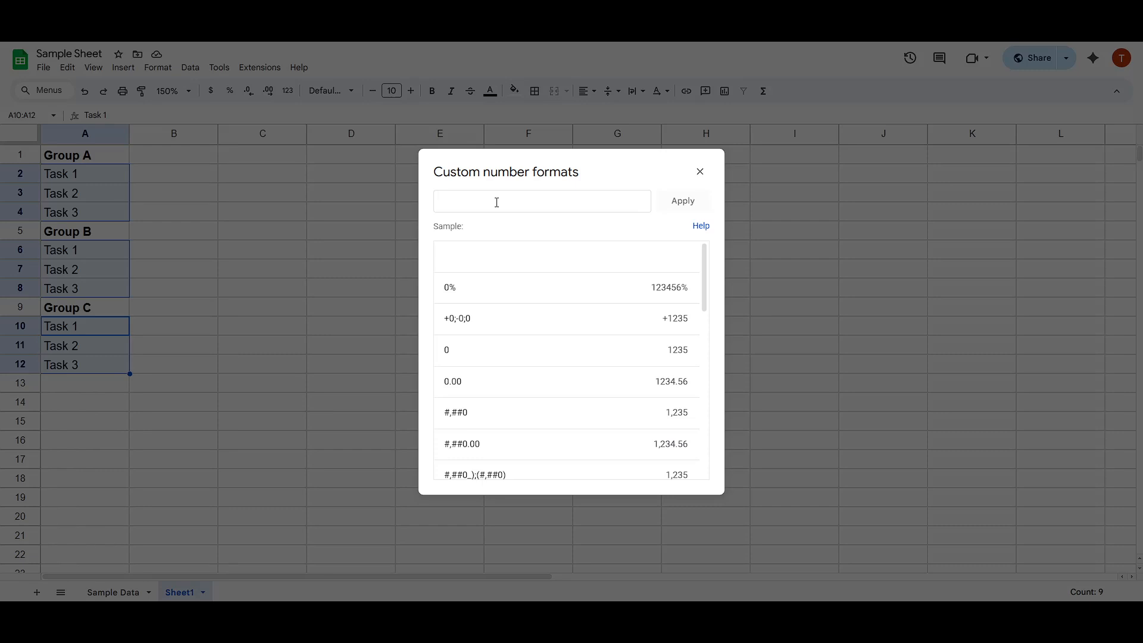
type("@")
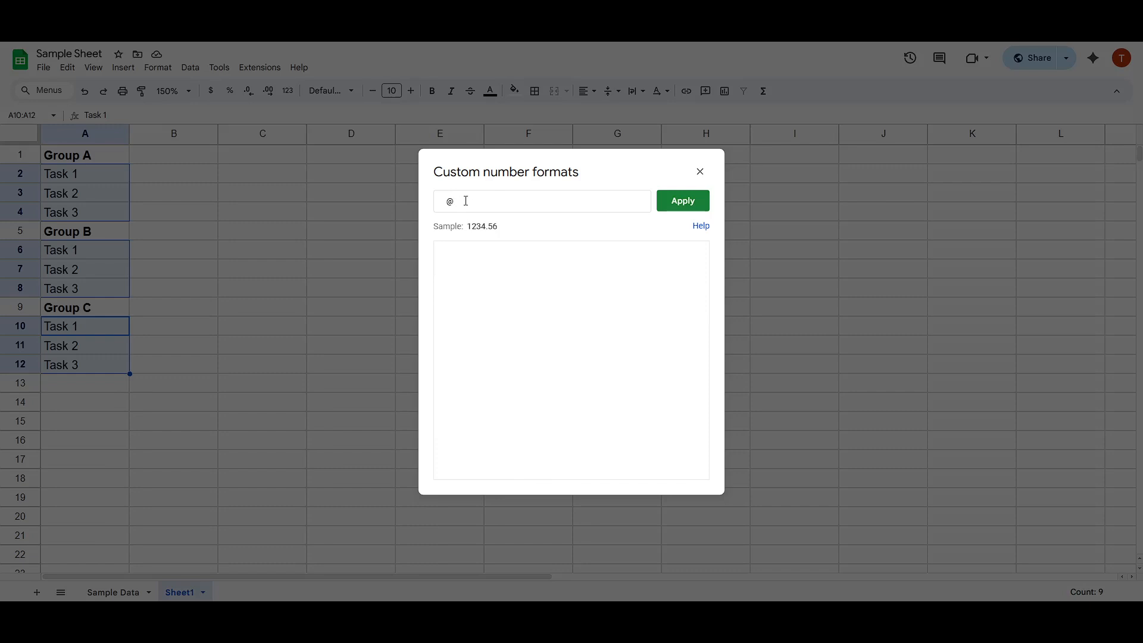
left_click_drag(462, 204, 439, 205)
left_click(442, 205)
left_click(685, 202)
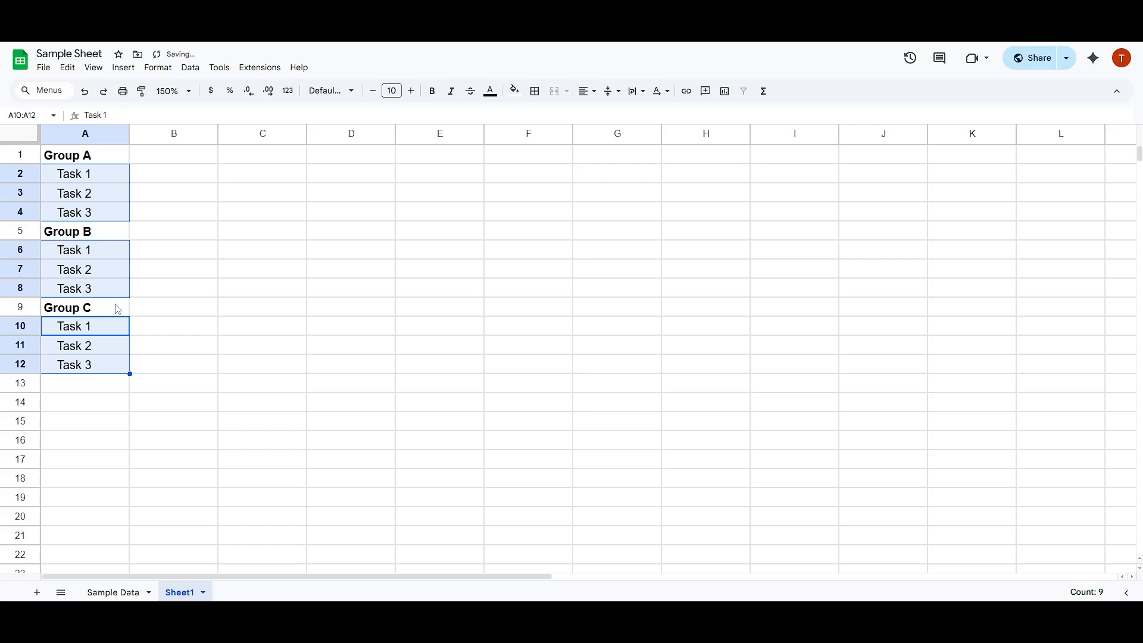
left_click(72, 177)
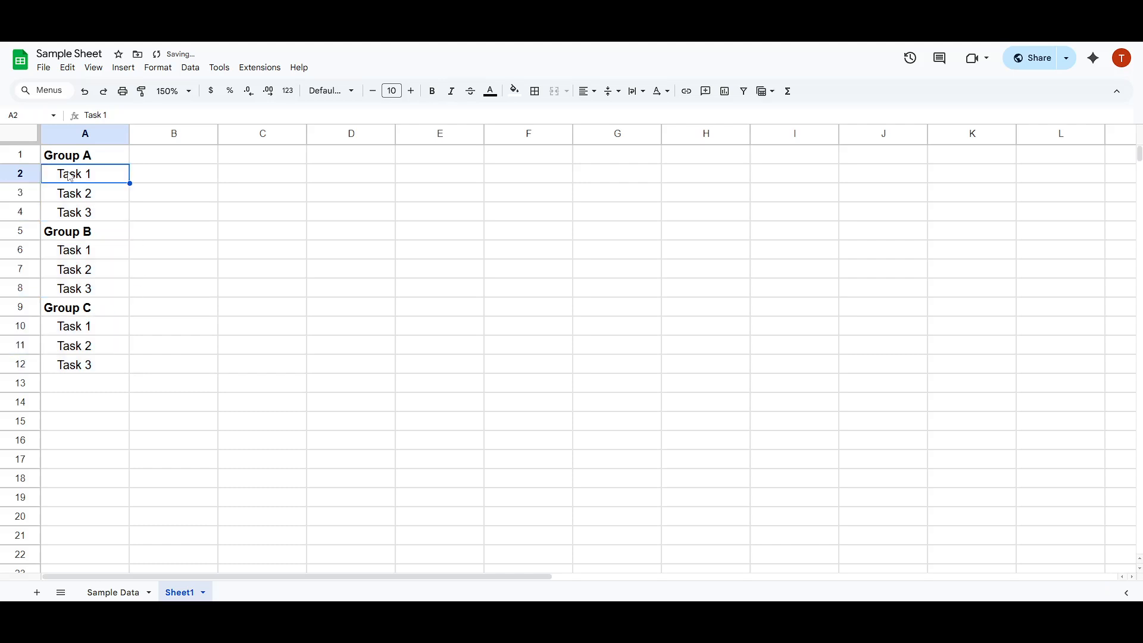
left_click_drag(69, 177, 83, 290)
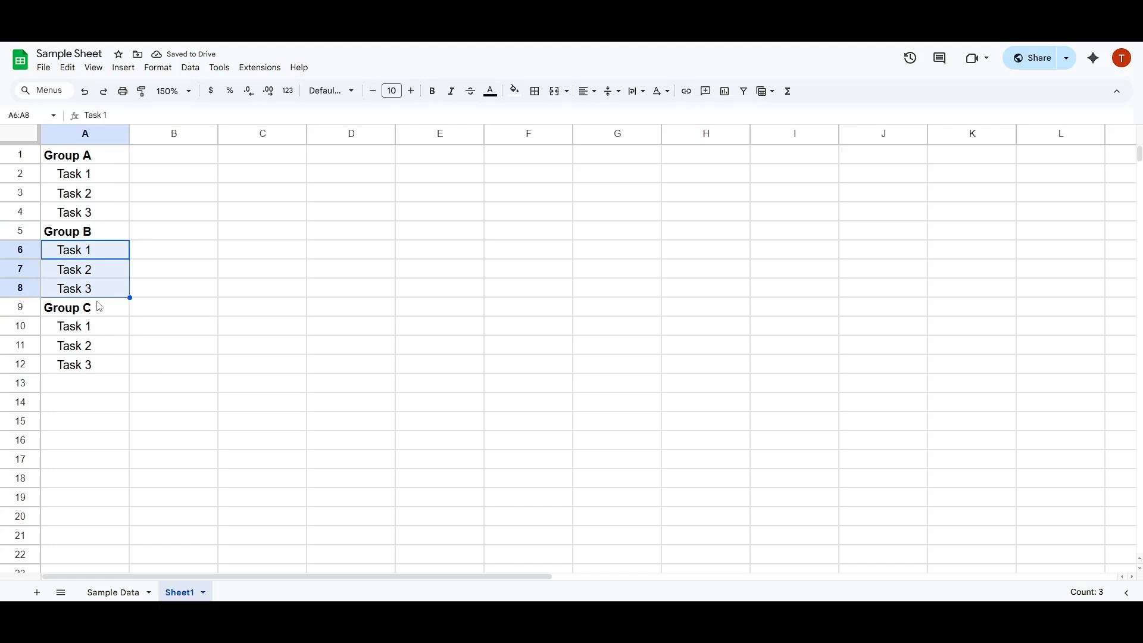
left_click_drag(84, 333, 87, 369)
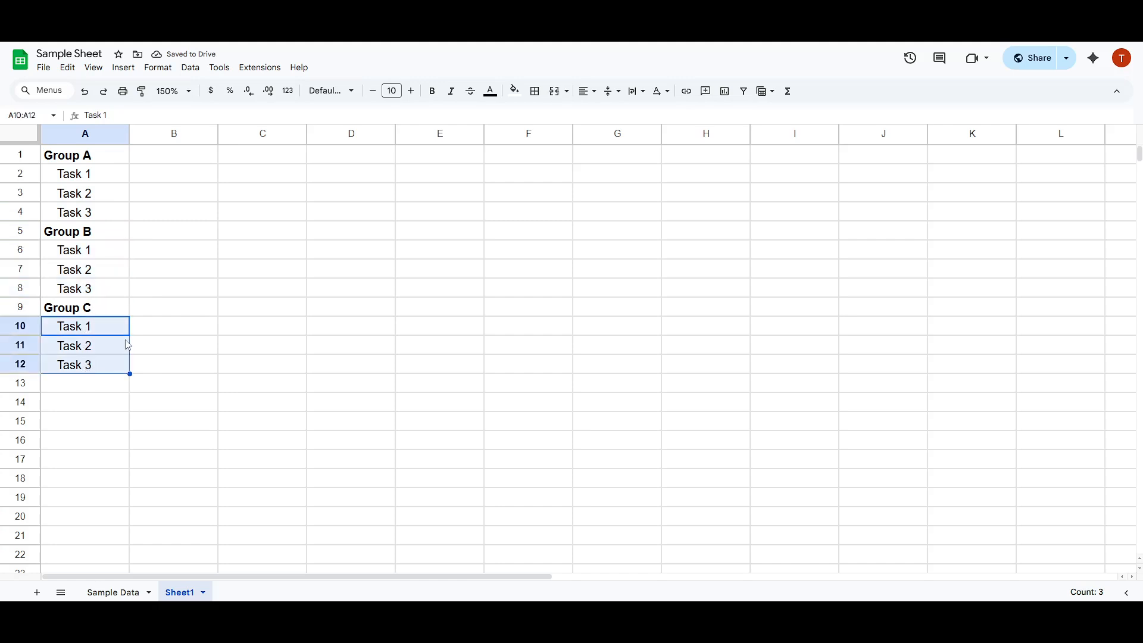
left_click(205, 322)
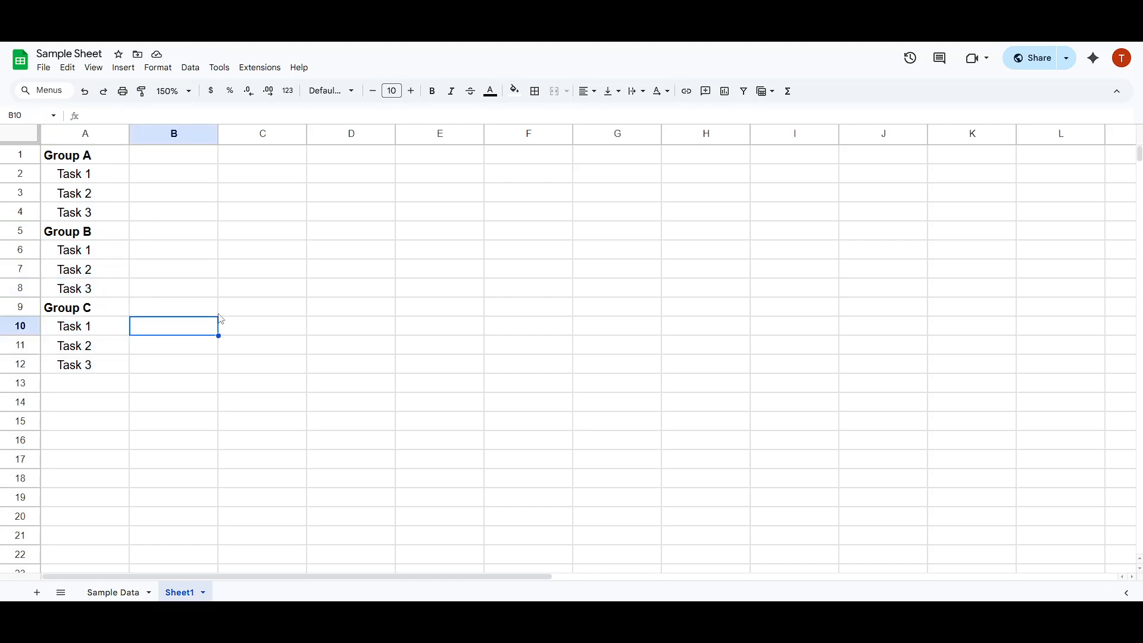